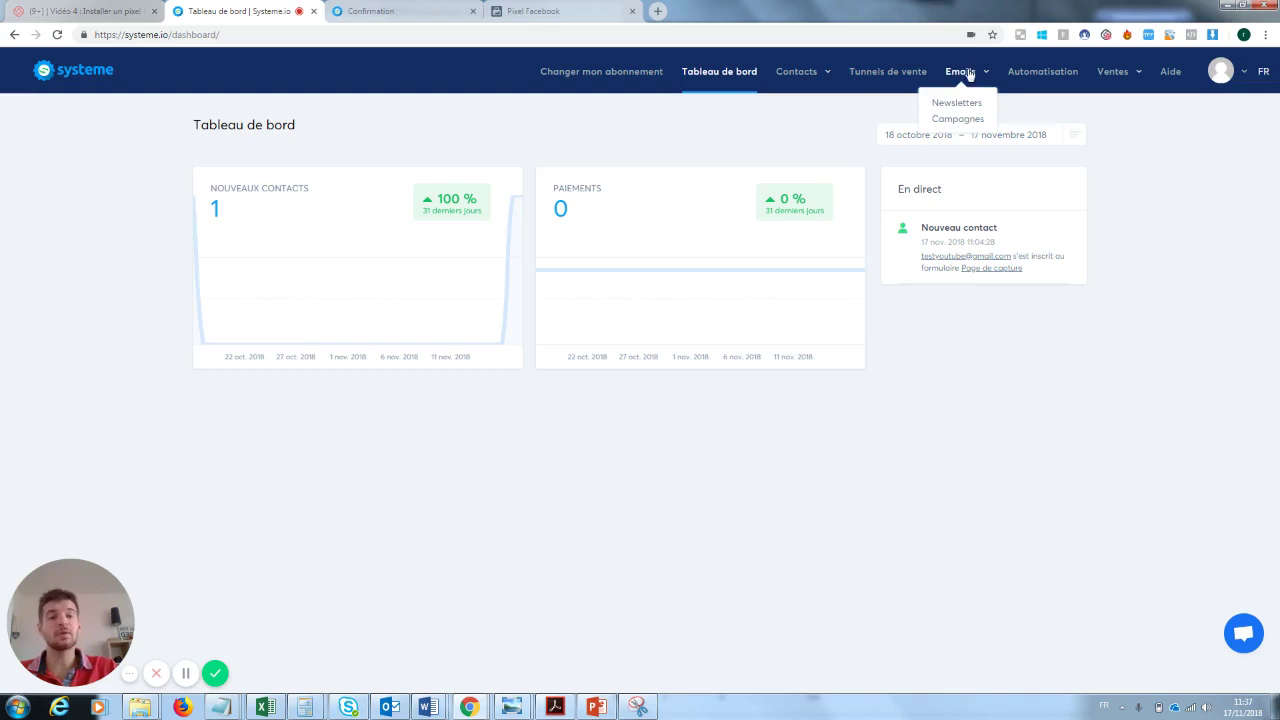
# Step: Open the newsletters list, view the already sent "test" newsletter and return to the list
pyautogui.click(959, 103)
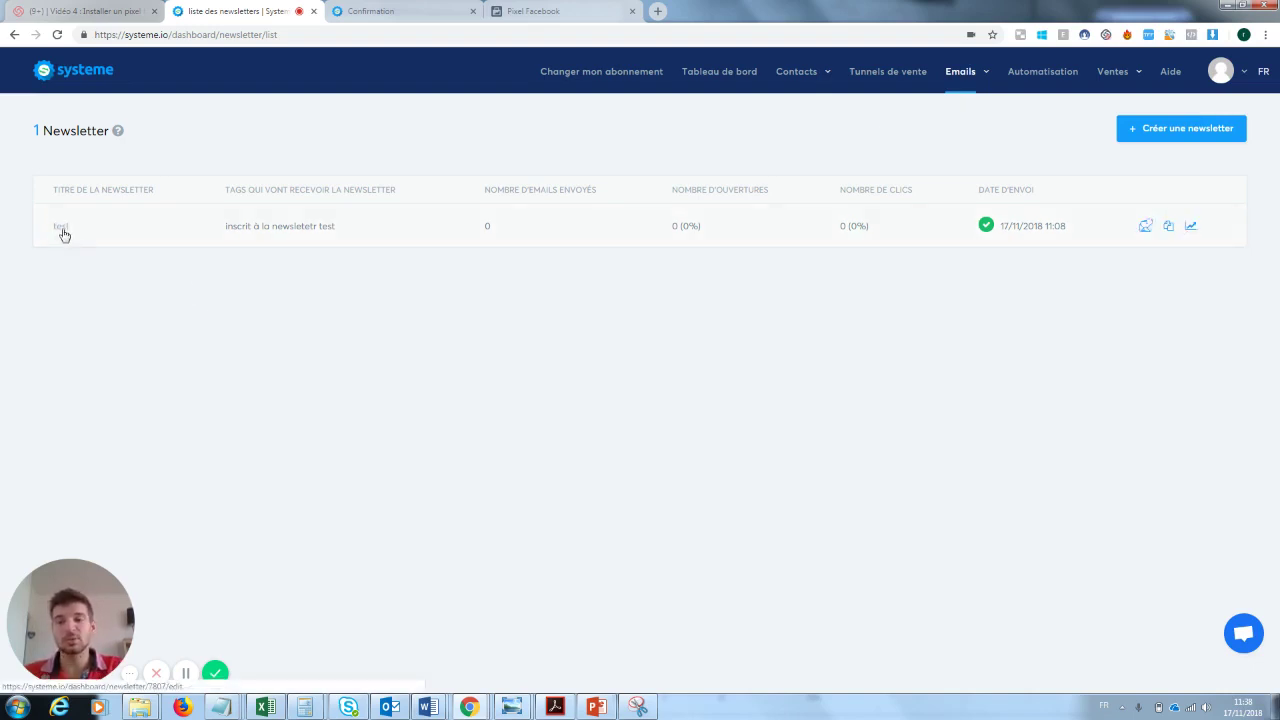
pyautogui.click(61, 228)
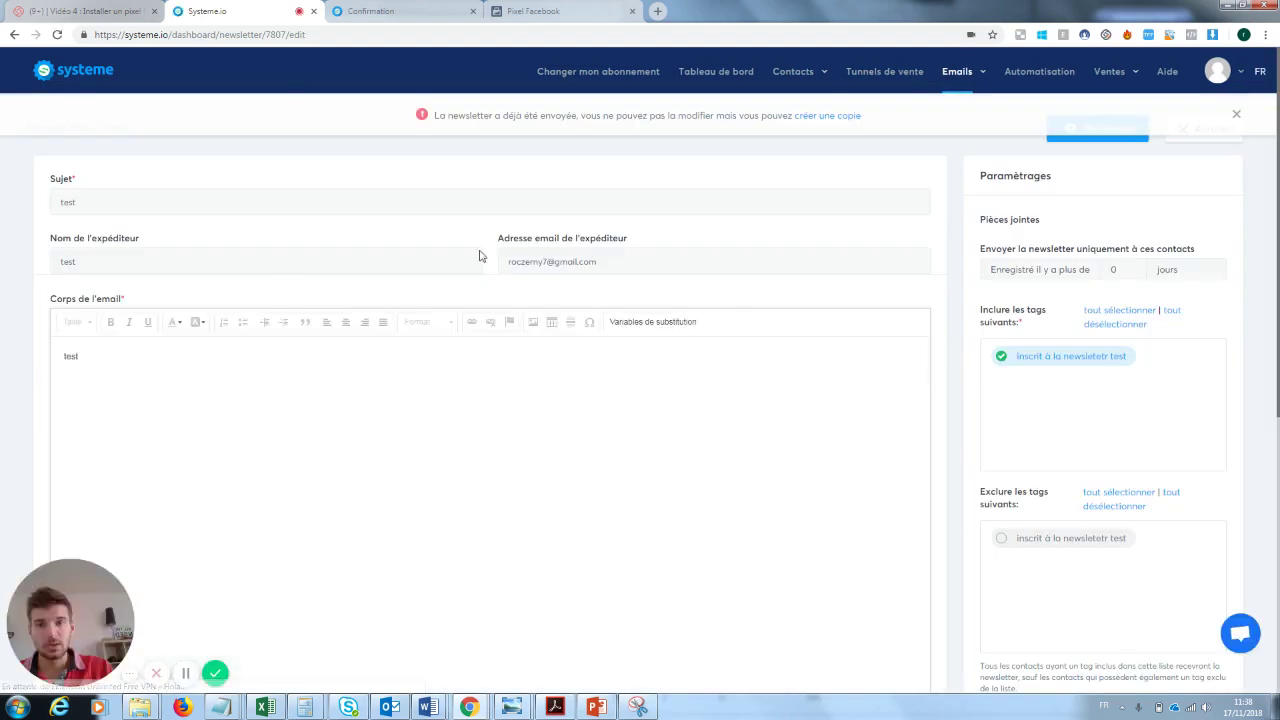
pyautogui.click(15, 35)
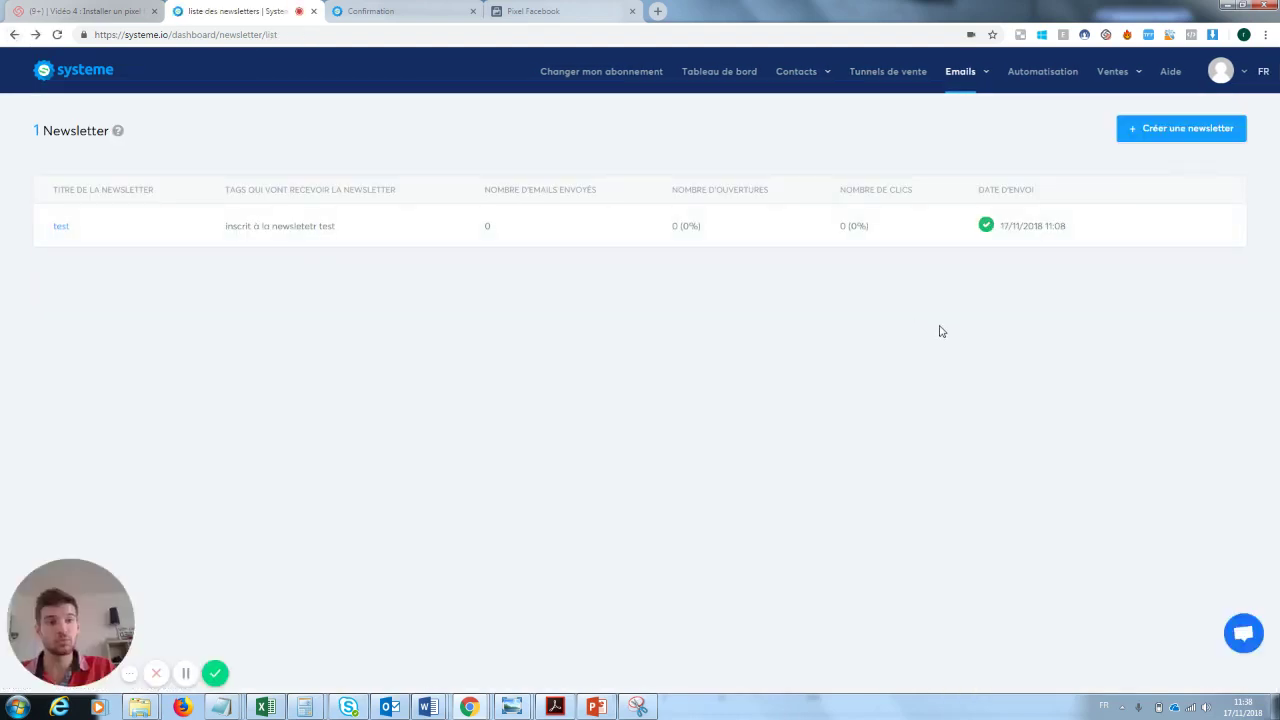
# Step: Create a newsletter with the subject "Test numéro 2" and the sender name "Ecom French Touch"
pyautogui.click(1193, 145)
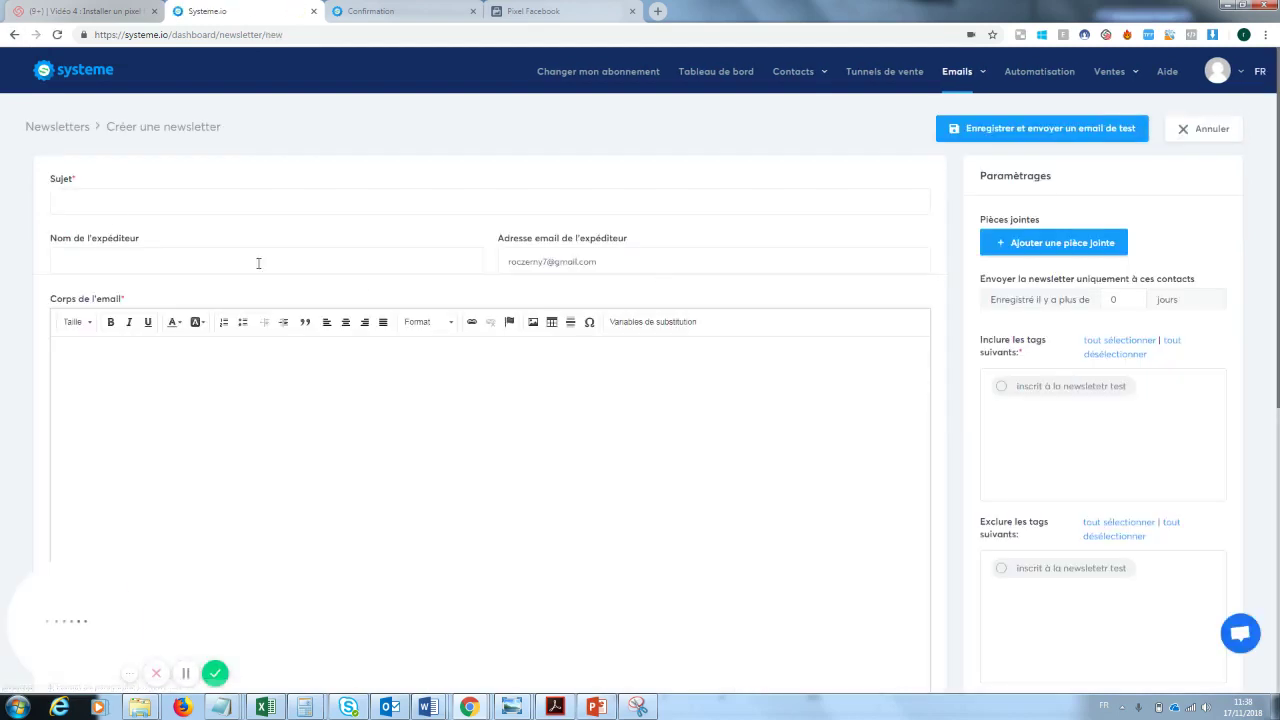
pyautogui.click(109, 202)
pyautogui.write('Test ')
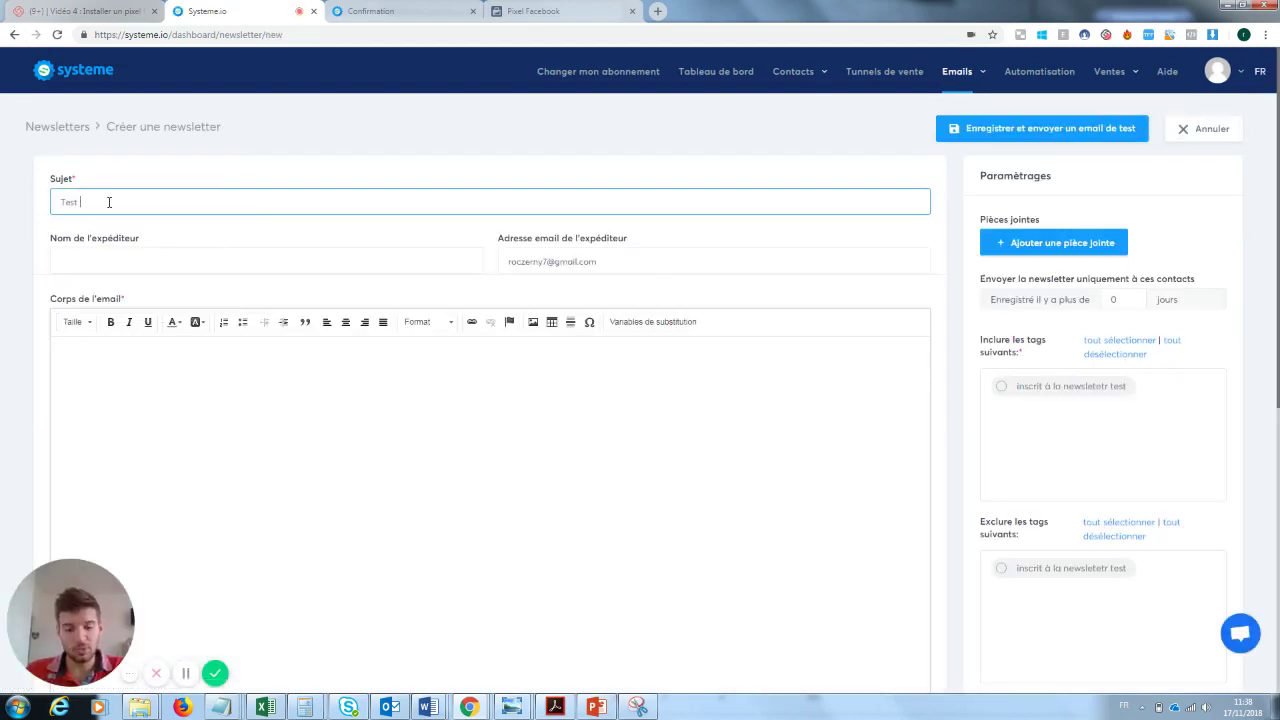
pyautogui.write('numéro 2')
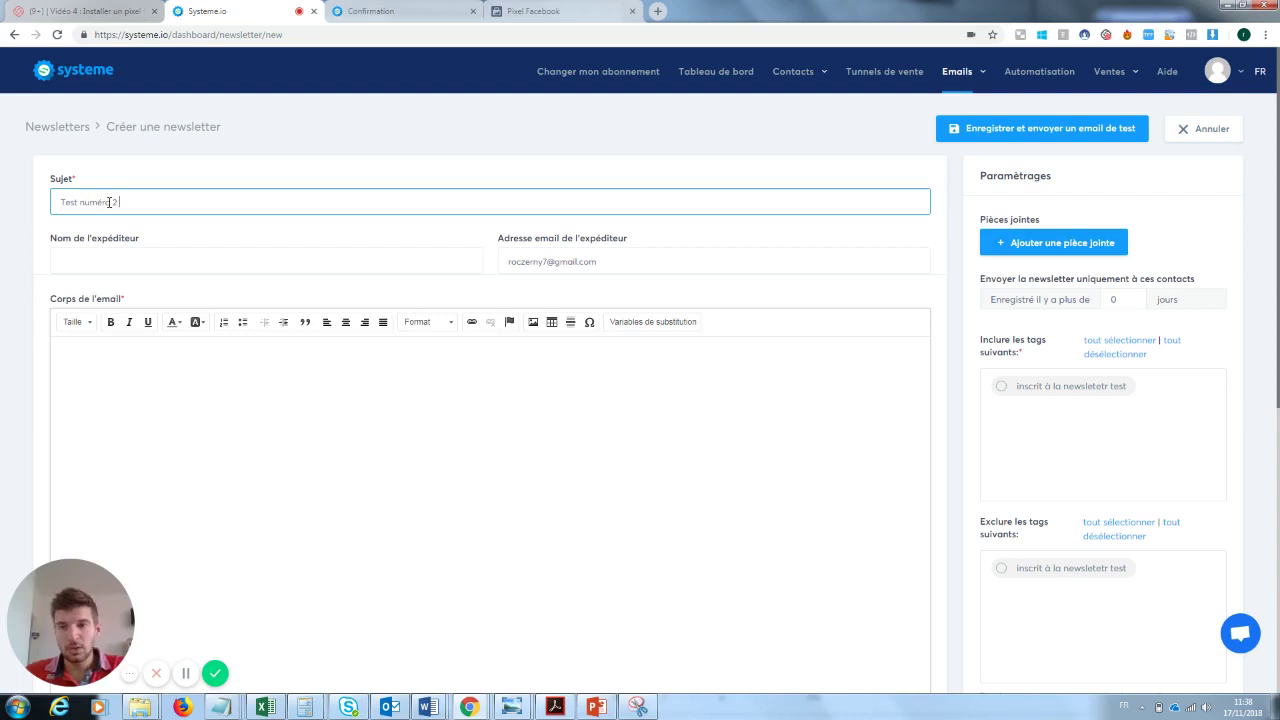
pyautogui.click(94, 260)
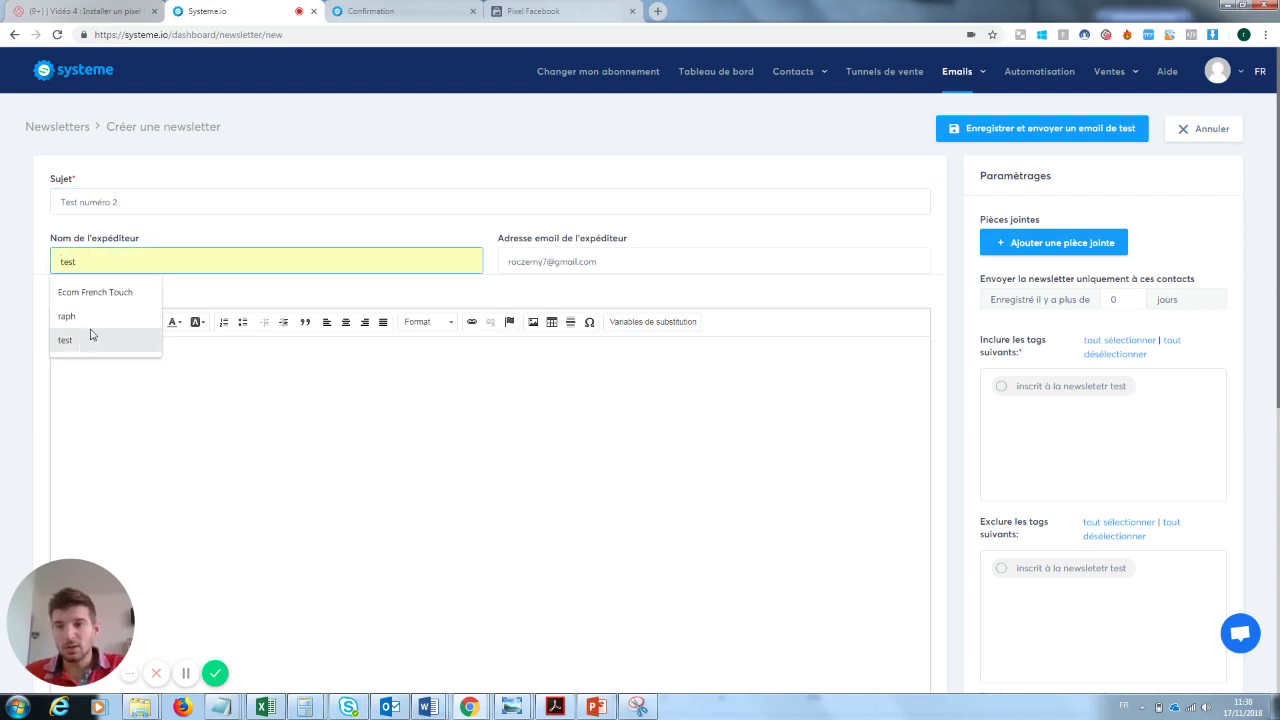
pyautogui.click(104, 294)
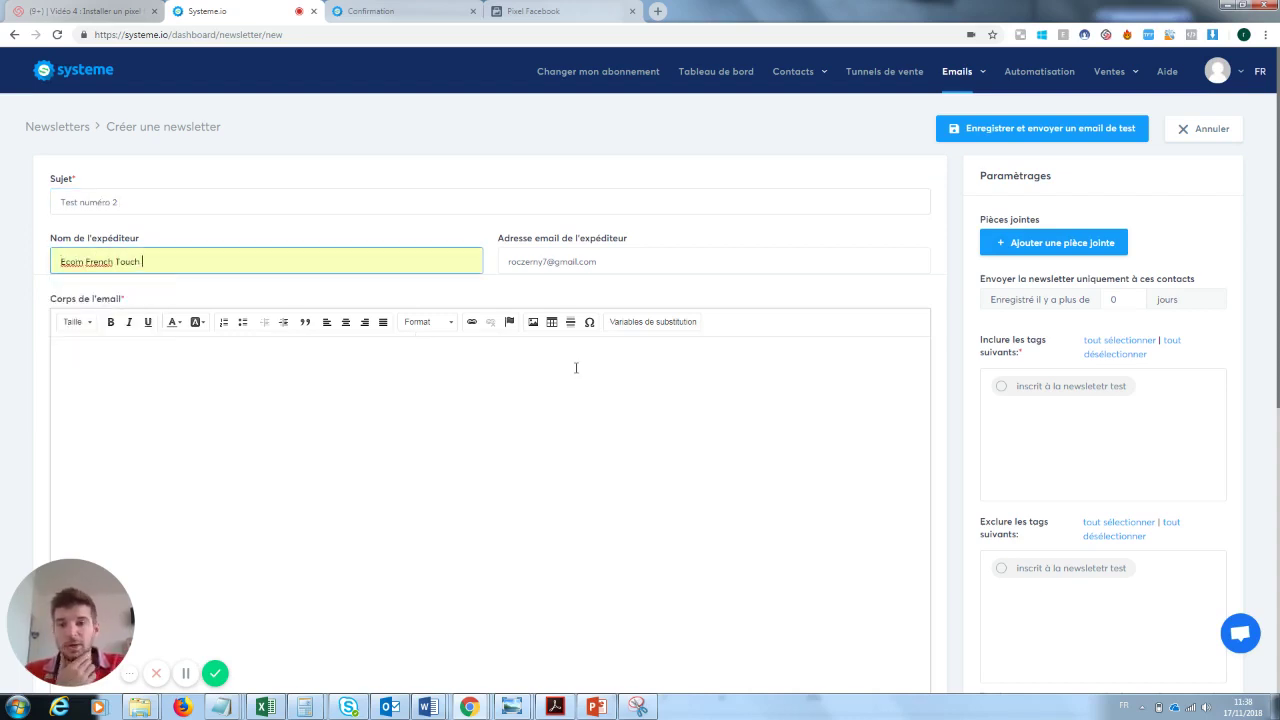
pyautogui.click(204, 439)
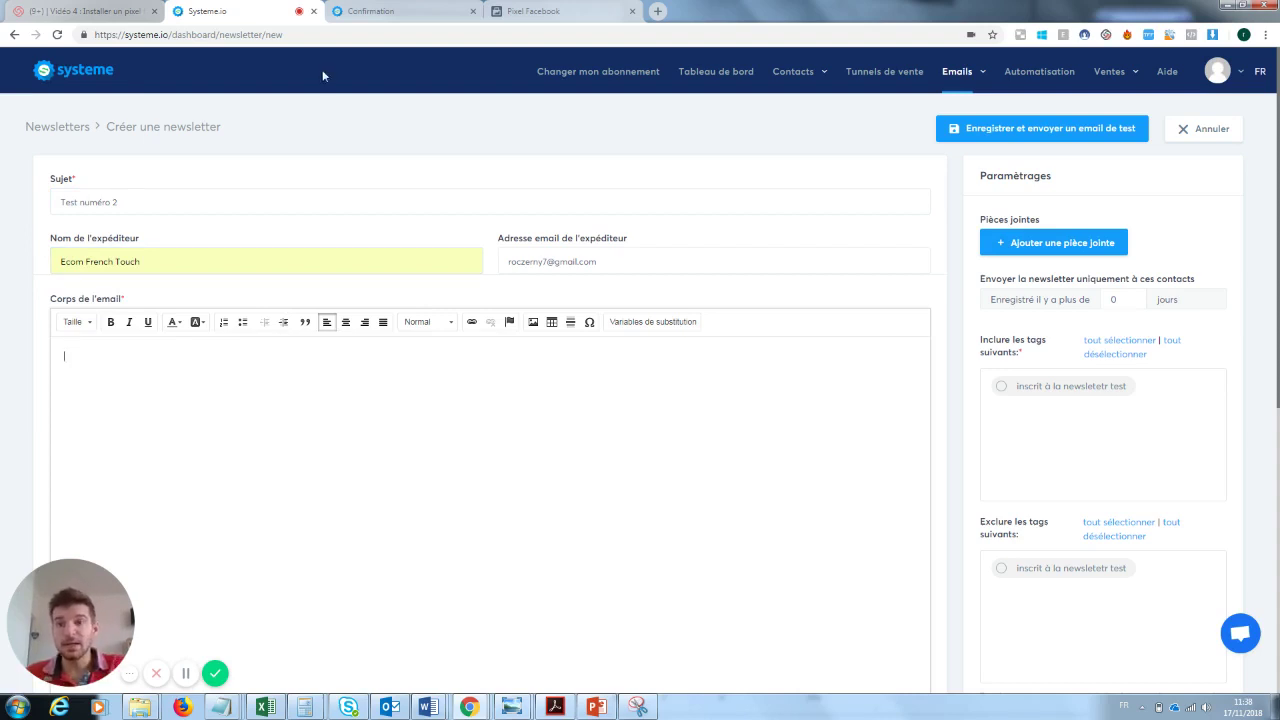
pyautogui.click(280, 40)
pyautogui.hotkey('ctrl', 'c')
pyautogui.click(300, 449)
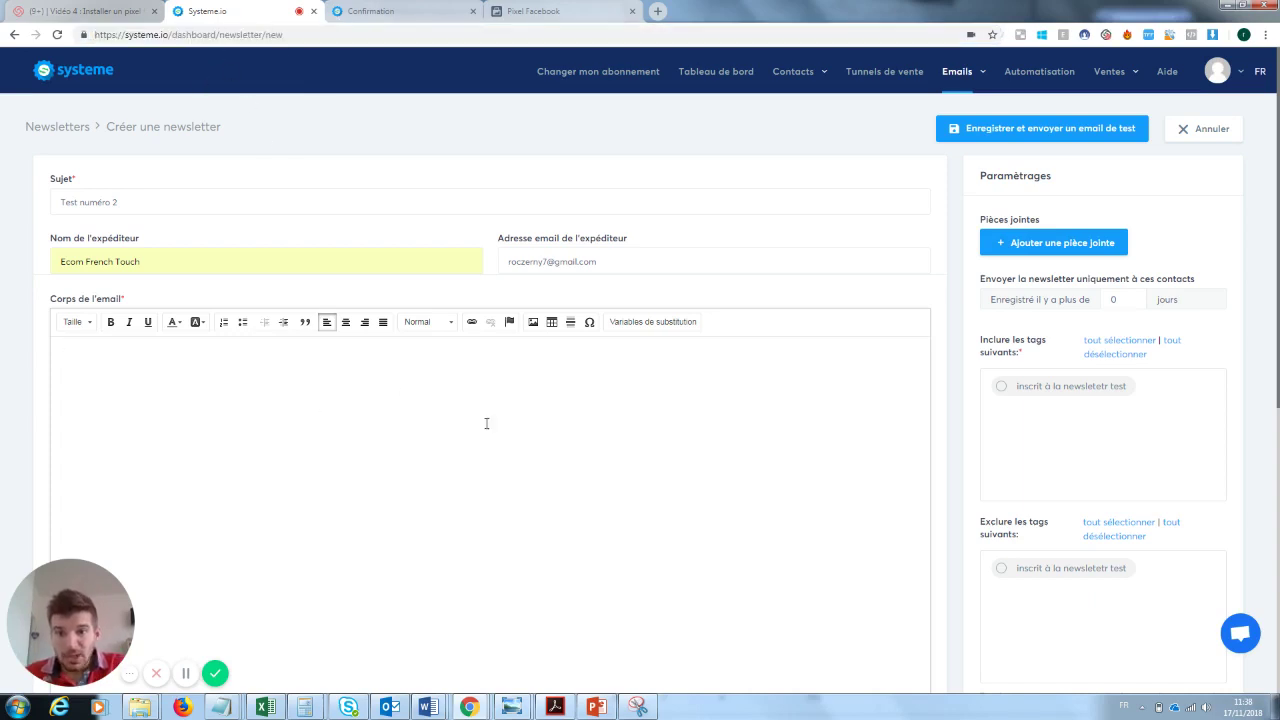
pyautogui.click(472, 321)
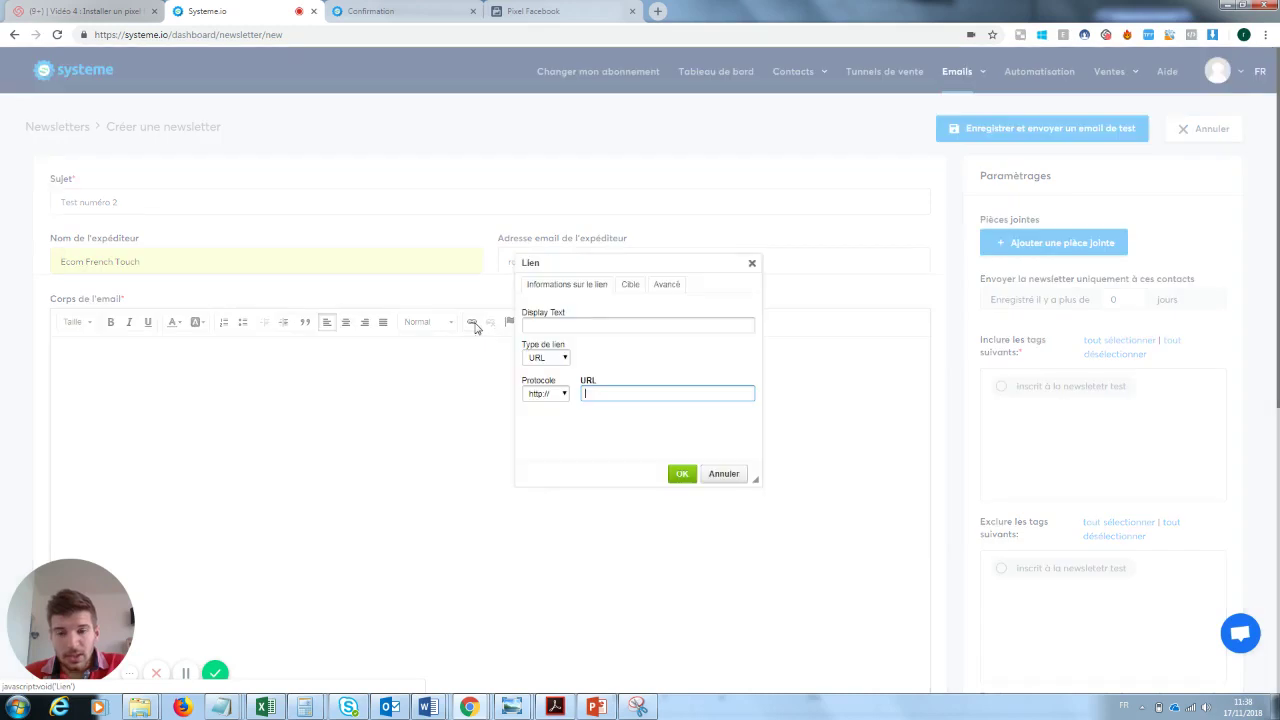
pyautogui.hotkey('ctrl', 'v')
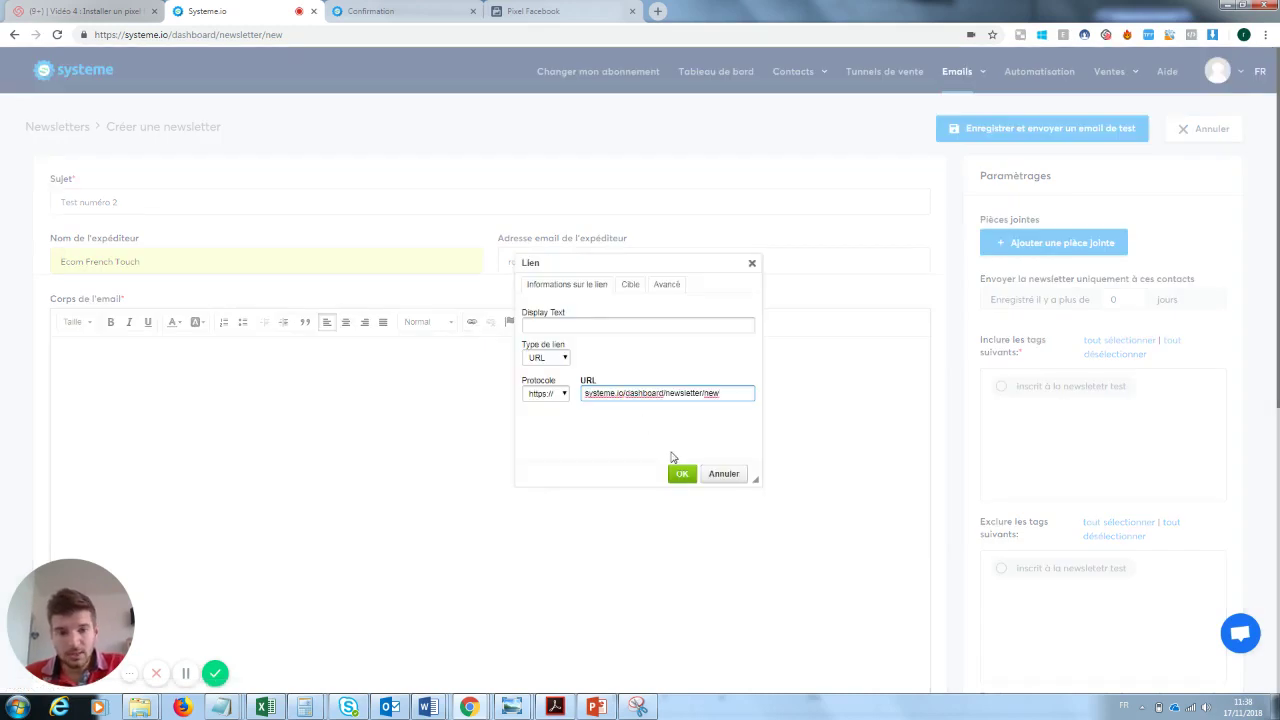
pyautogui.click(682, 473)
pyautogui.click(197, 434)
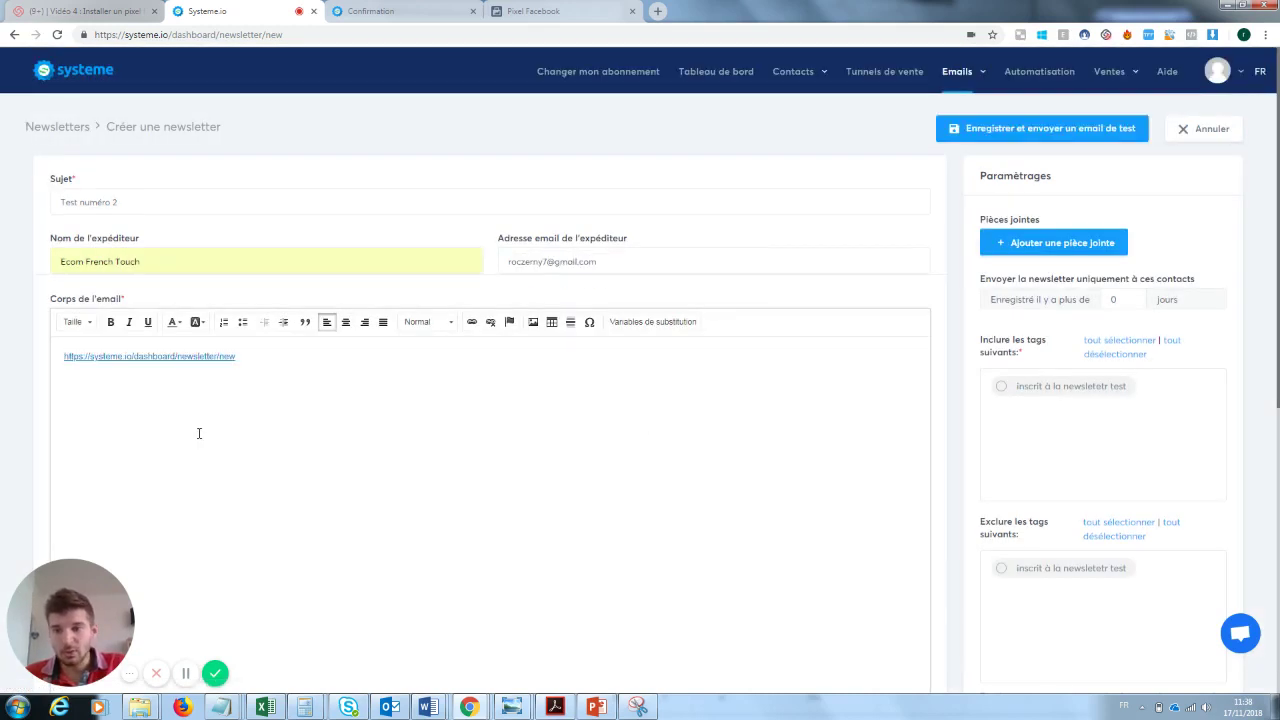
# Step: Add five blank lines above the link in the email body
pyautogui.click(62, 356)
pyautogui.press('Return')
pyautogui.press('Return')
pyautogui.press('Return')
pyautogui.press('Return')
pyautogui.press('Return')
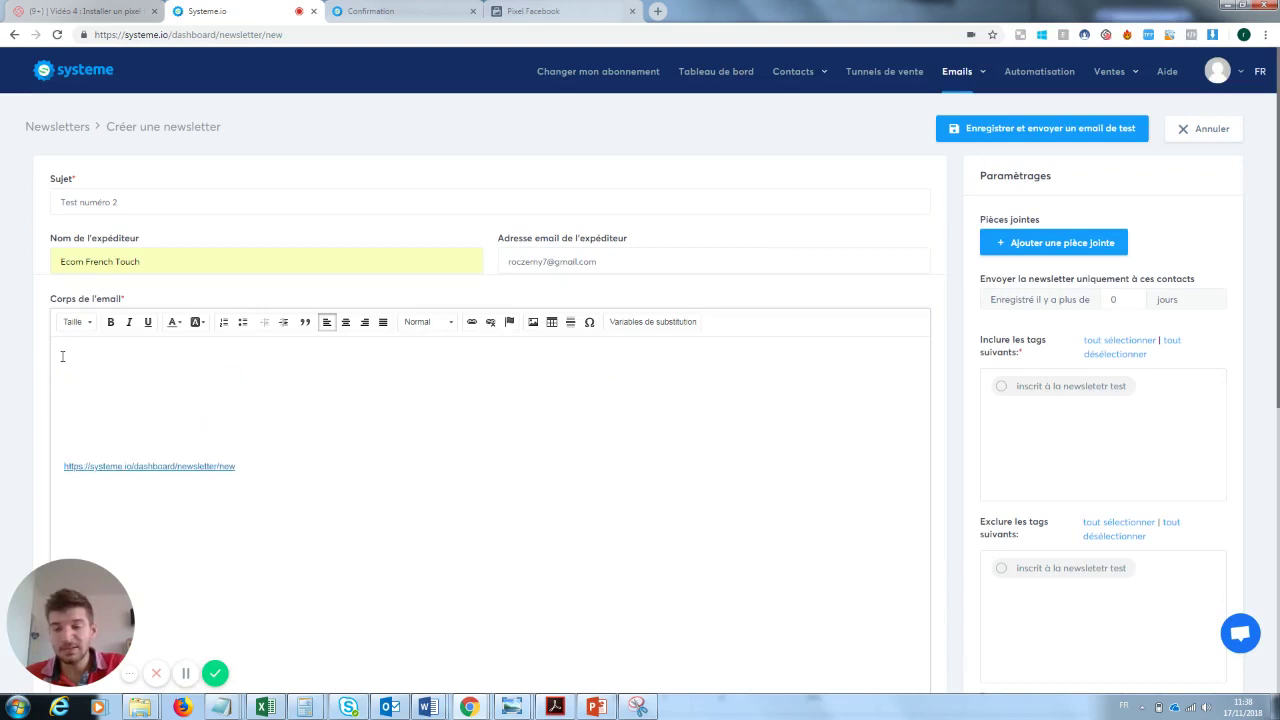
pyautogui.click(101, 364)
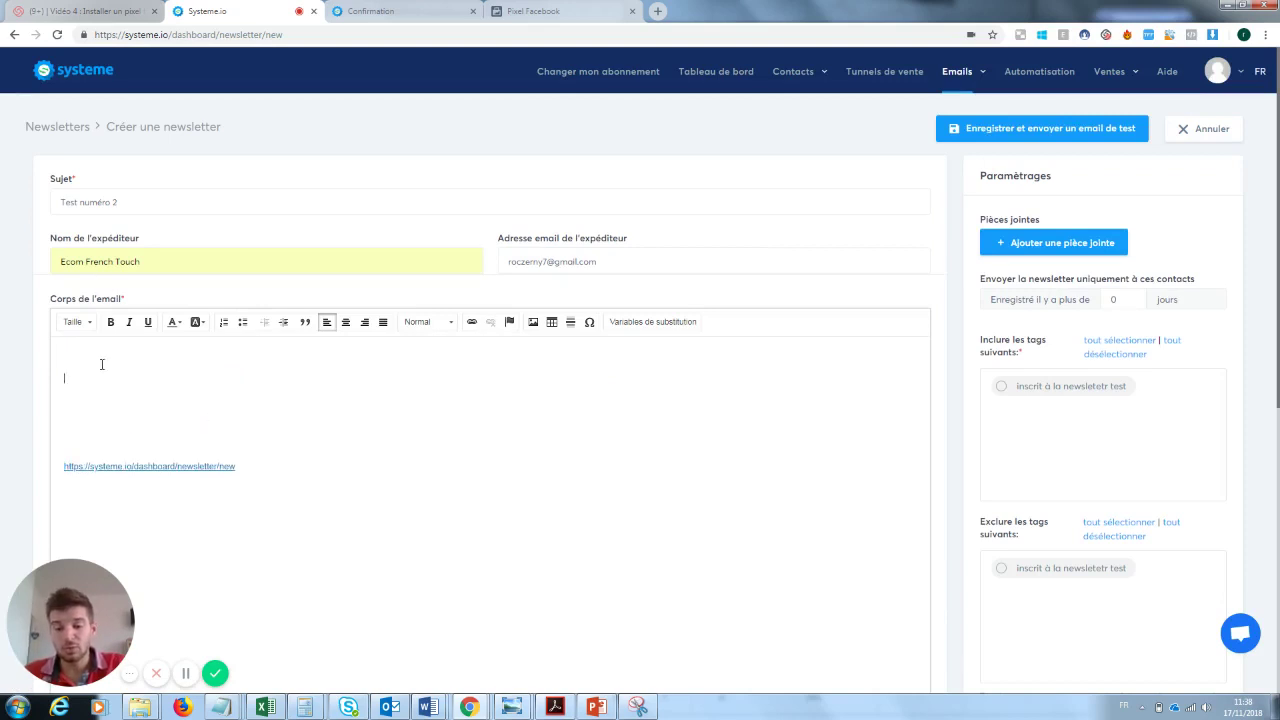
pyautogui.write('bejkdbcksn')
pyautogui.press('BackSpace')
pyautogui.press('BackSpace')
pyautogui.press('BackSpace')
pyautogui.press('BackSpace')
pyautogui.press('BackSpace')
pyautogui.press('BackSpace')
pyautogui.press('BackSpace')
pyautogui.press('BackSpace')
pyautogui.press('BackSpace')
pyautogui.press('BackSpace')
pyautogui.press('BackSpace')
pyautogui.press('BackSpace')
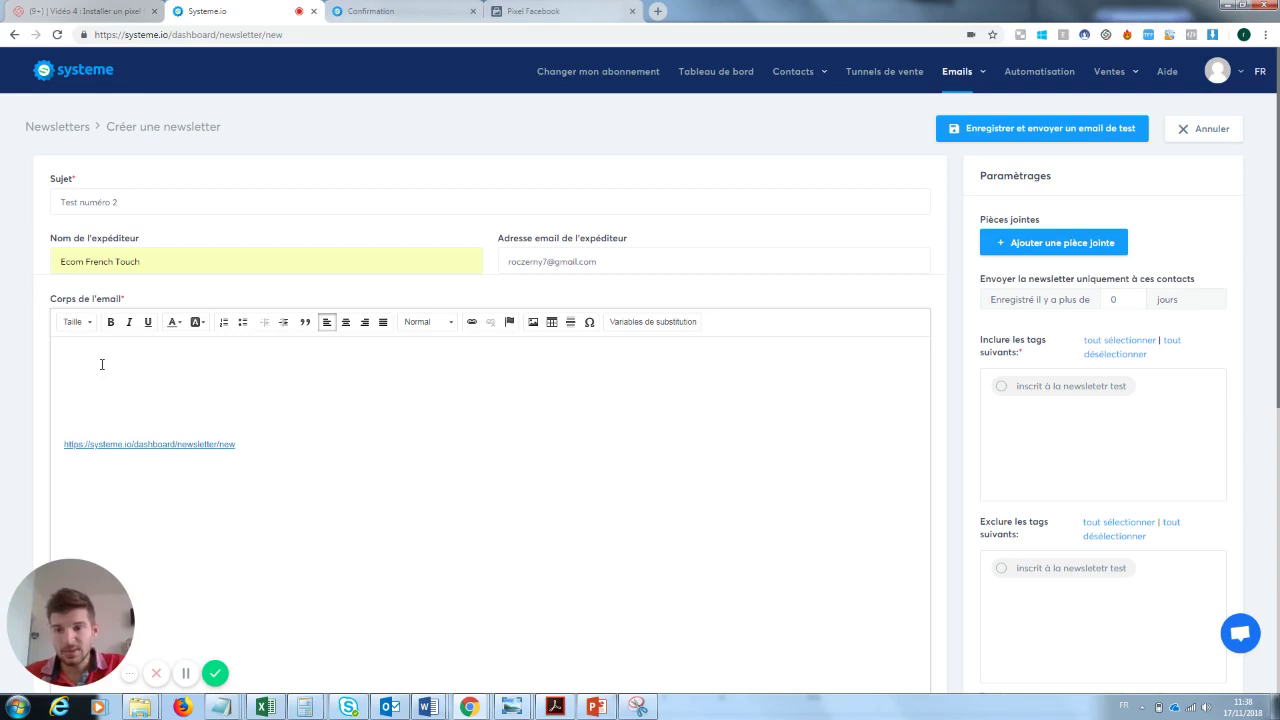
# Step: Write the greeting "Salut ," at the start of the email body and begin a new line below it
pyautogui.write('Salut ,')
pyautogui.press('Return')
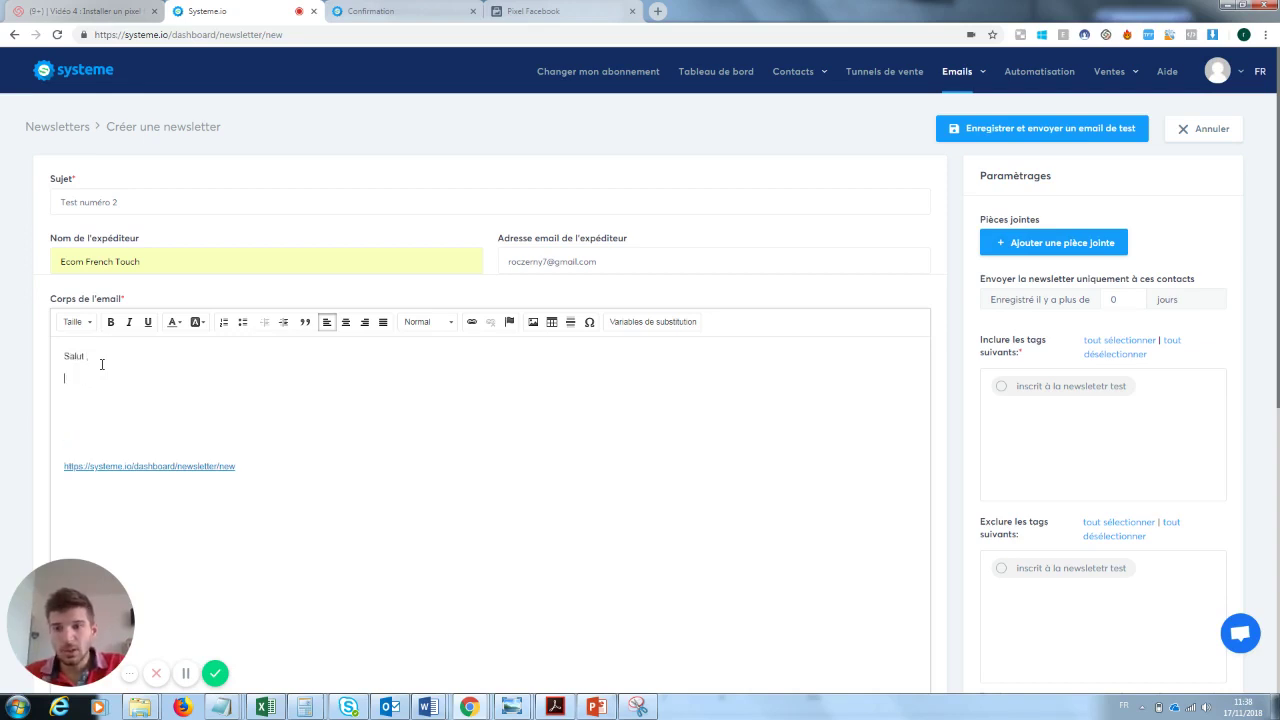
pyautogui.click(327, 322)
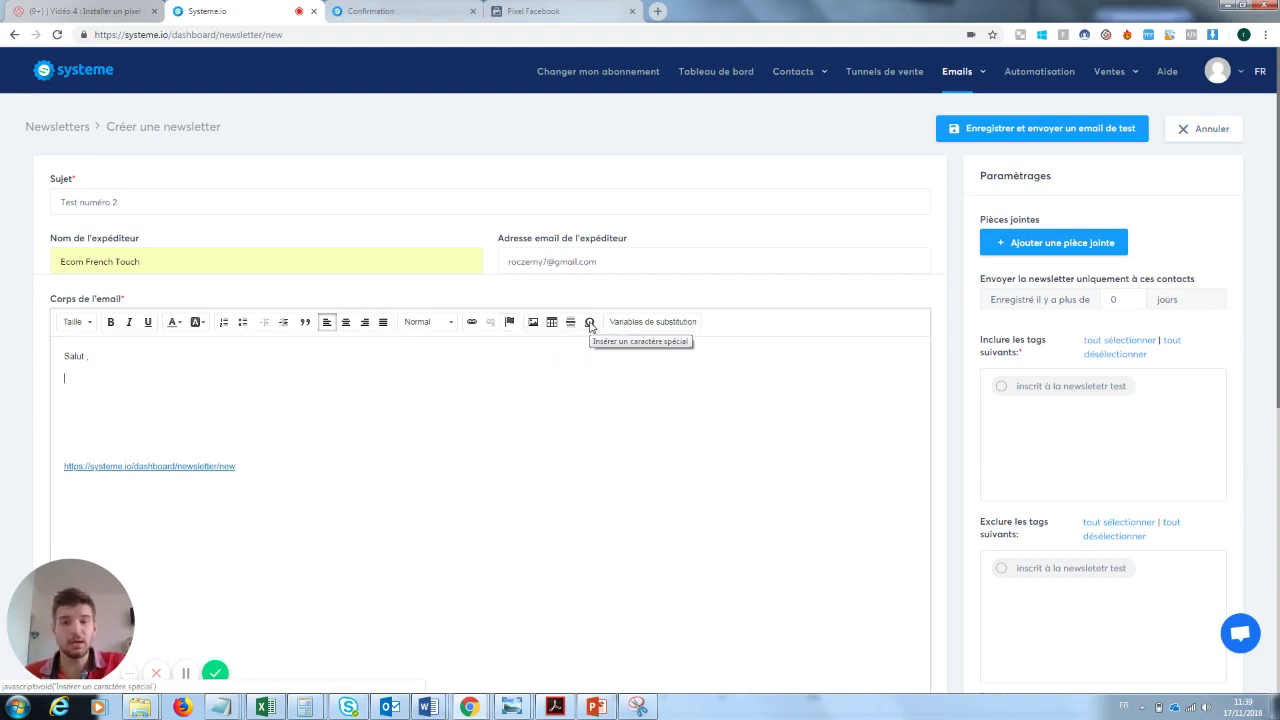
# Step: Insert the Prénom substitution variable on the line below the greeting
pyautogui.click(642, 325)
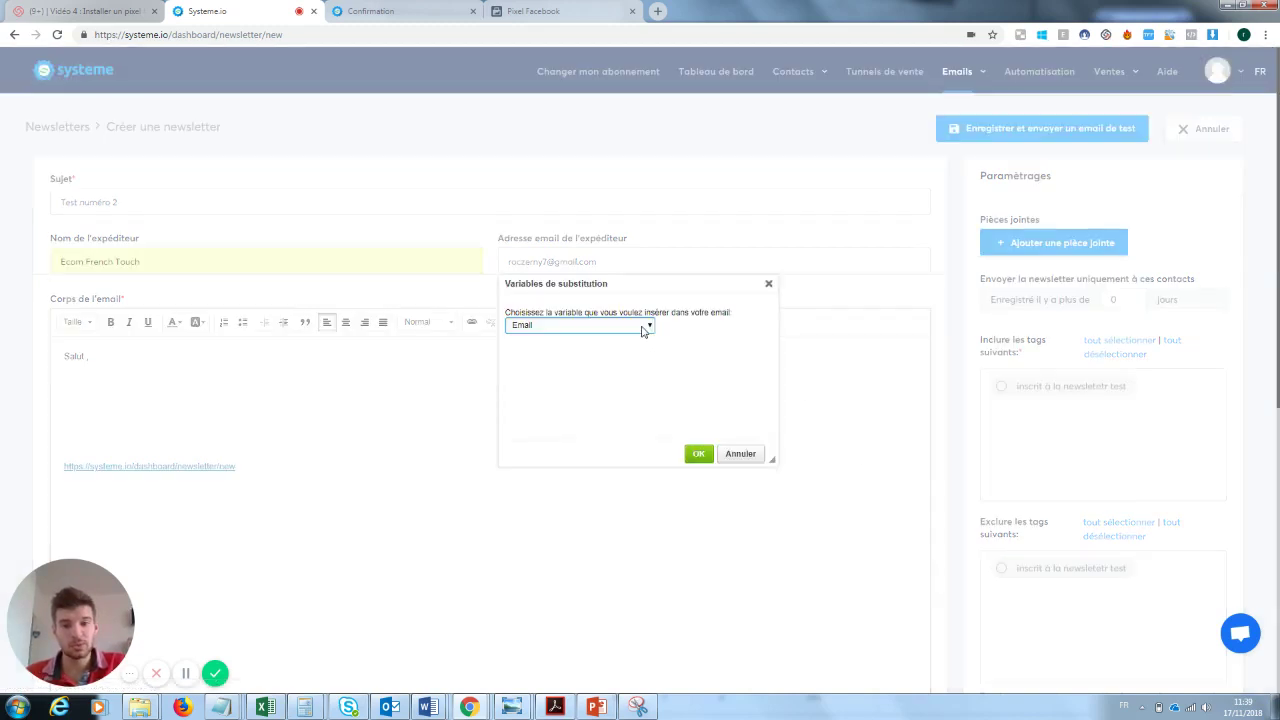
pyautogui.click(636, 329)
pyautogui.click(575, 349)
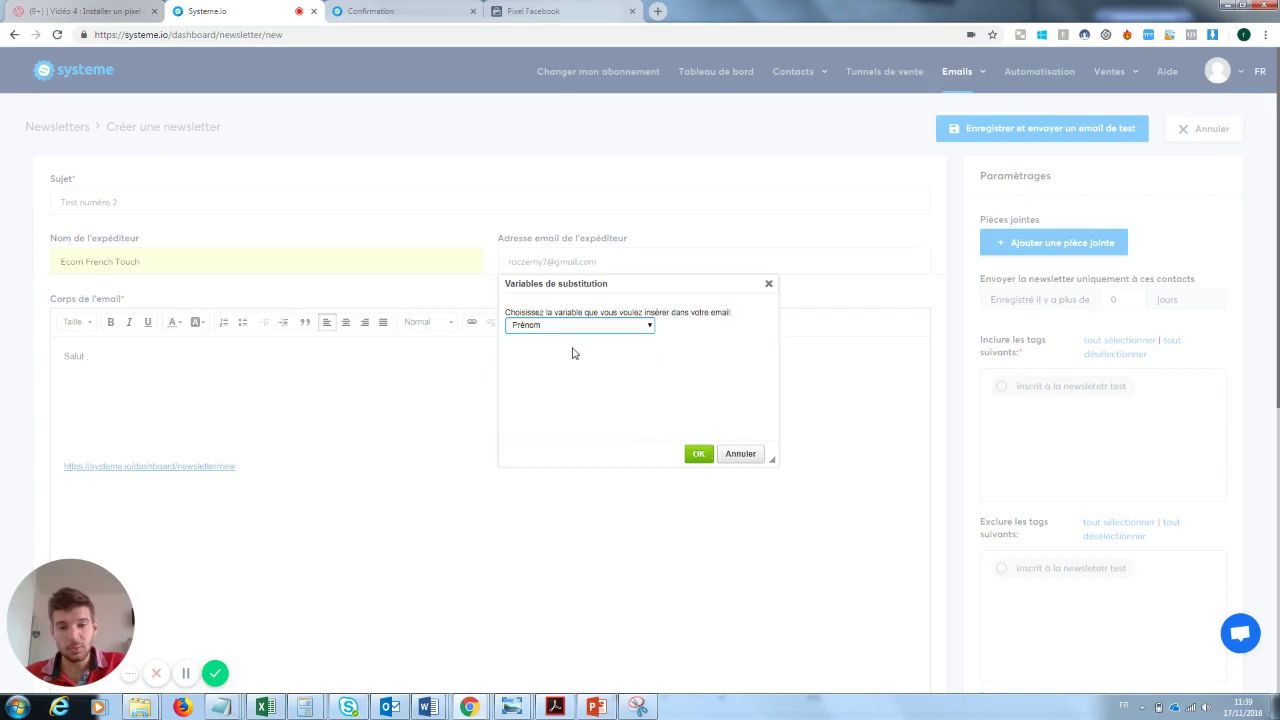
pyautogui.click(698, 453)
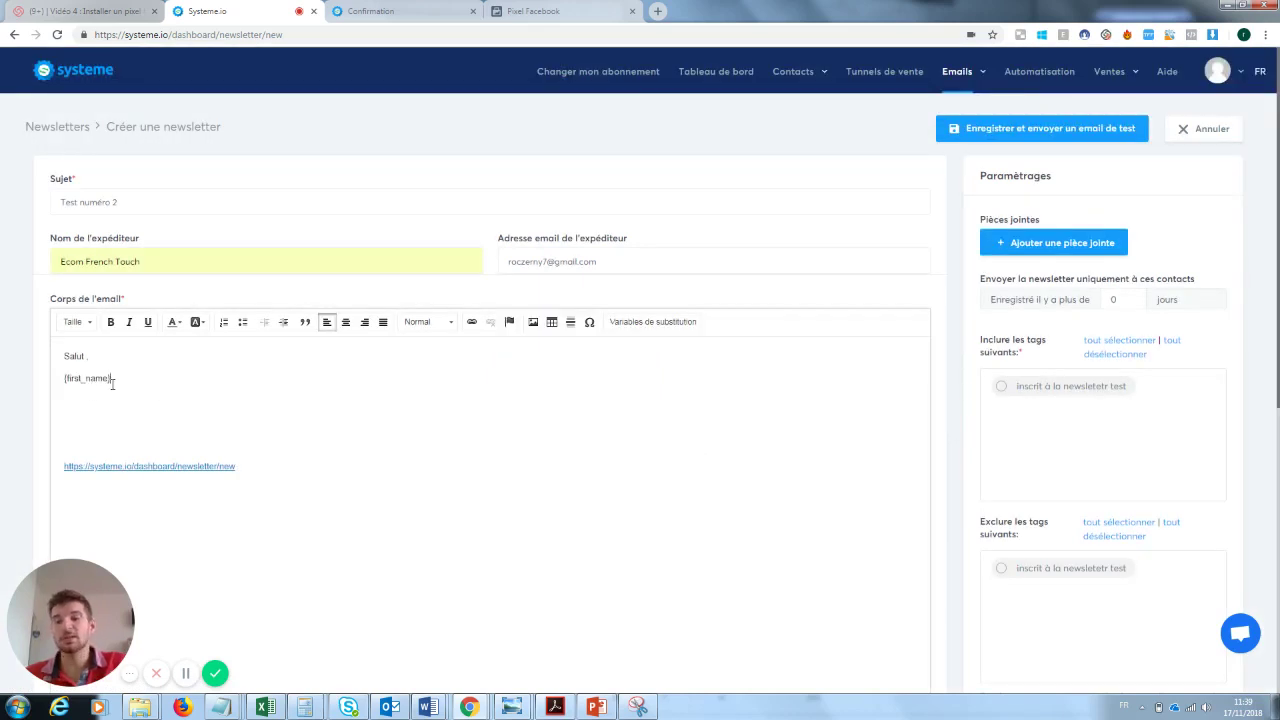
pyautogui.moveTo(112, 379); pyautogui.dragTo(48, 386)
pyautogui.click(226, 421)
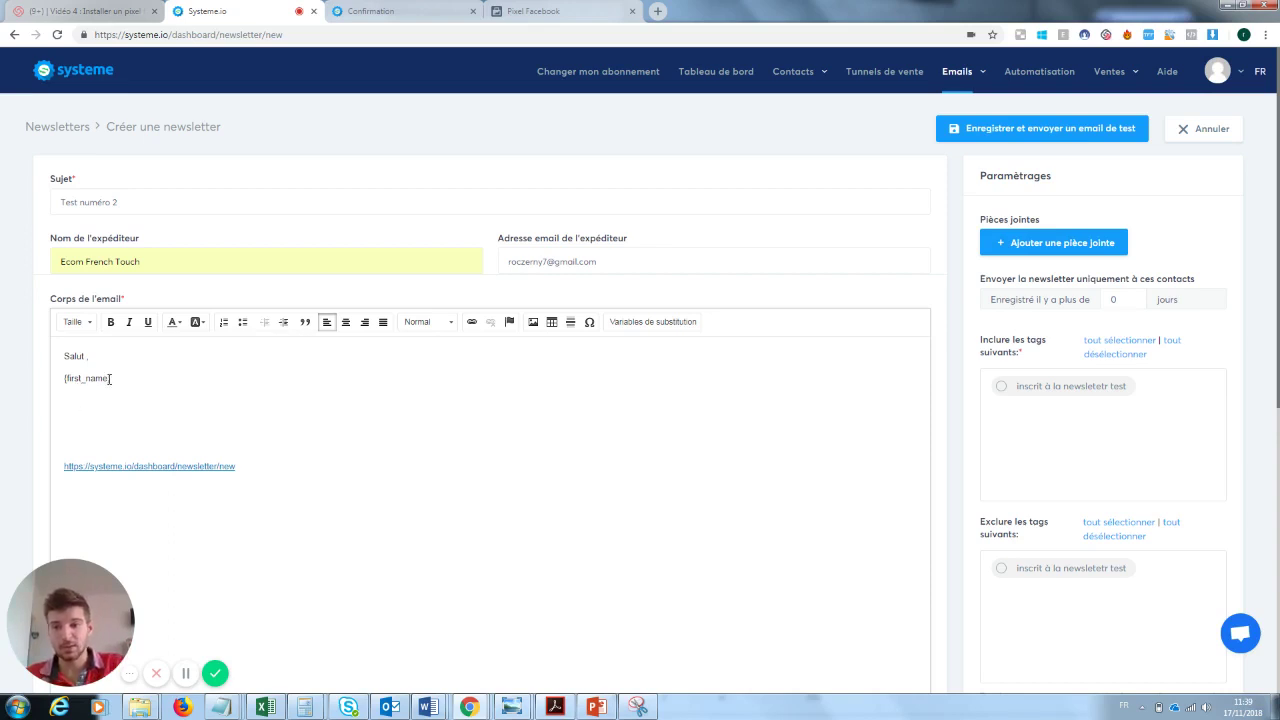
# Step: Move the {first_name} variable into the greeting line, between "Salut" and the comma
pyautogui.moveTo(110, 378); pyautogui.dragTo(62, 379)
pyautogui.hotkey('ctrl', 'x')
pyautogui.click(86, 357)
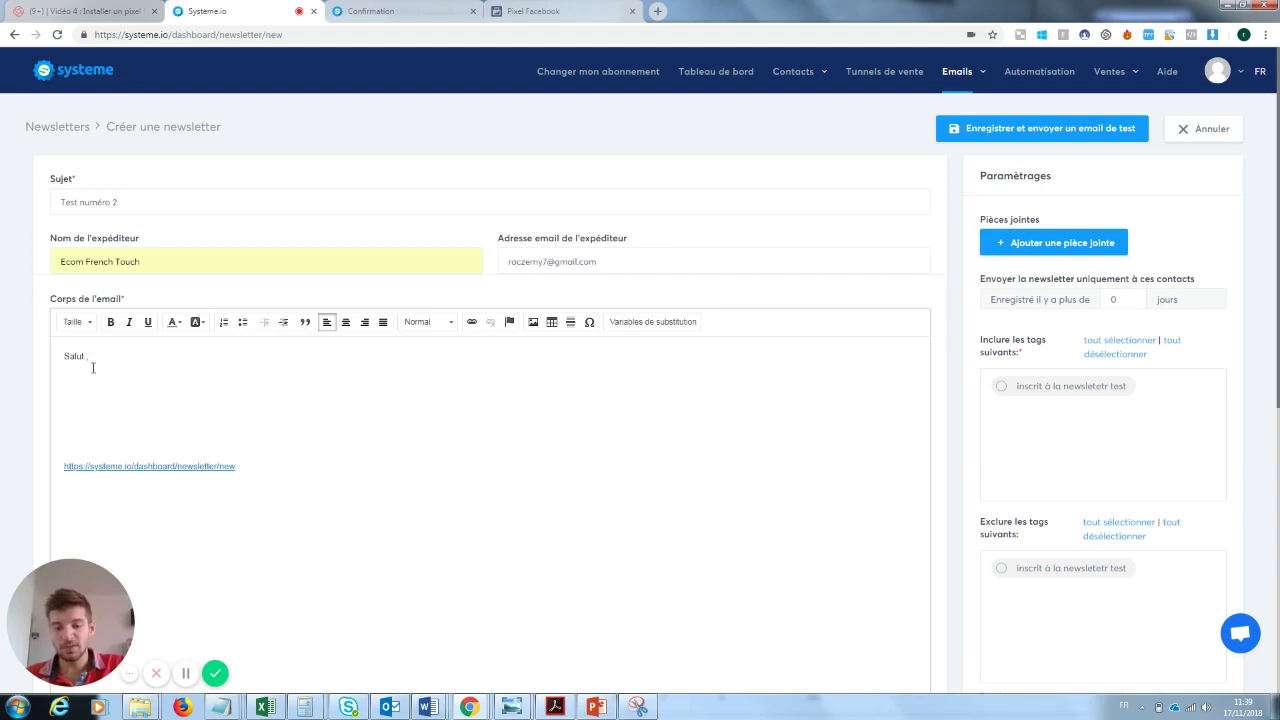
pyautogui.hotkey('ctrl', 'v')
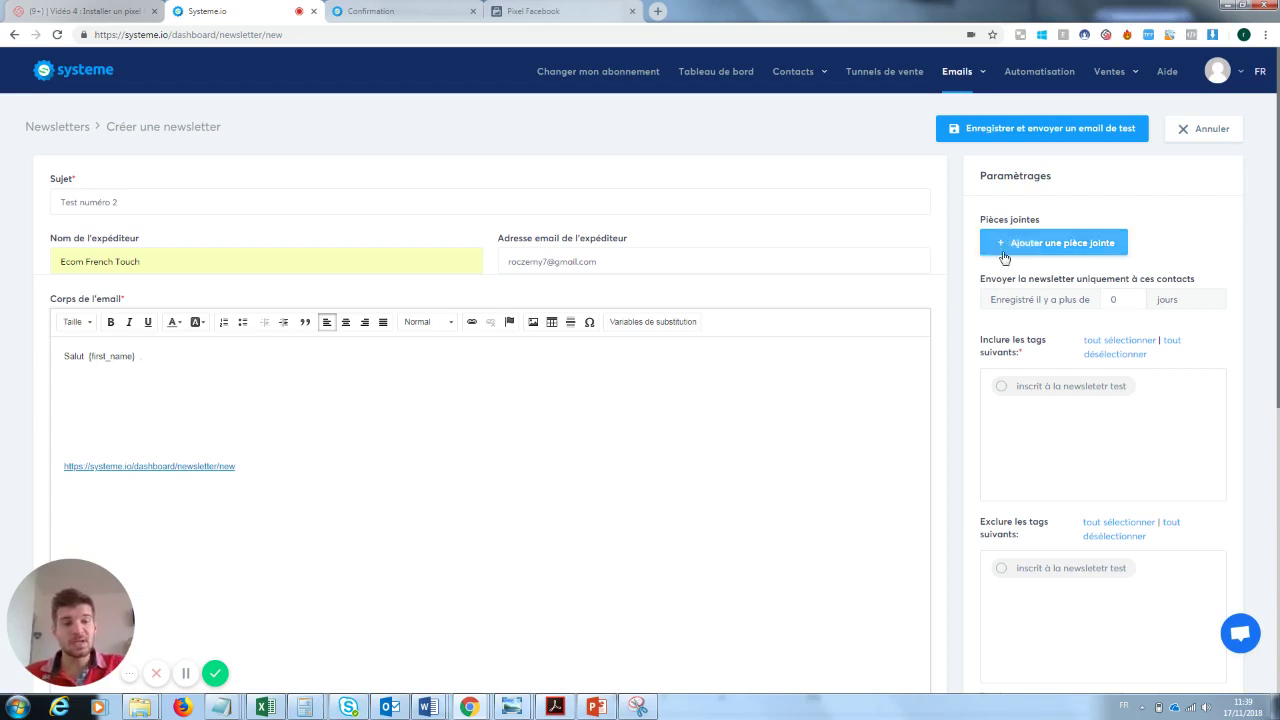
# Step: Include the tag "inscrit à la newsletetr test" as recipients and save the newsletter with the test email option
pyautogui.scroll(-1, 1146, 233)
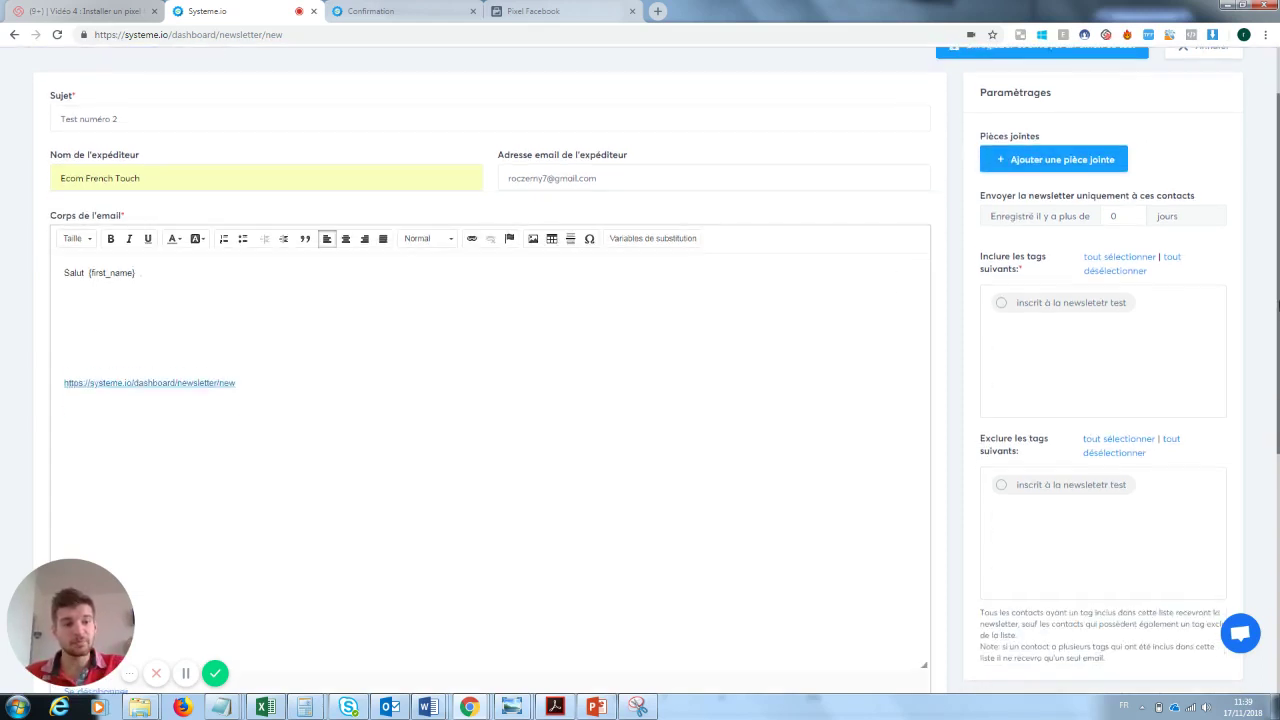
pyautogui.click(1003, 293)
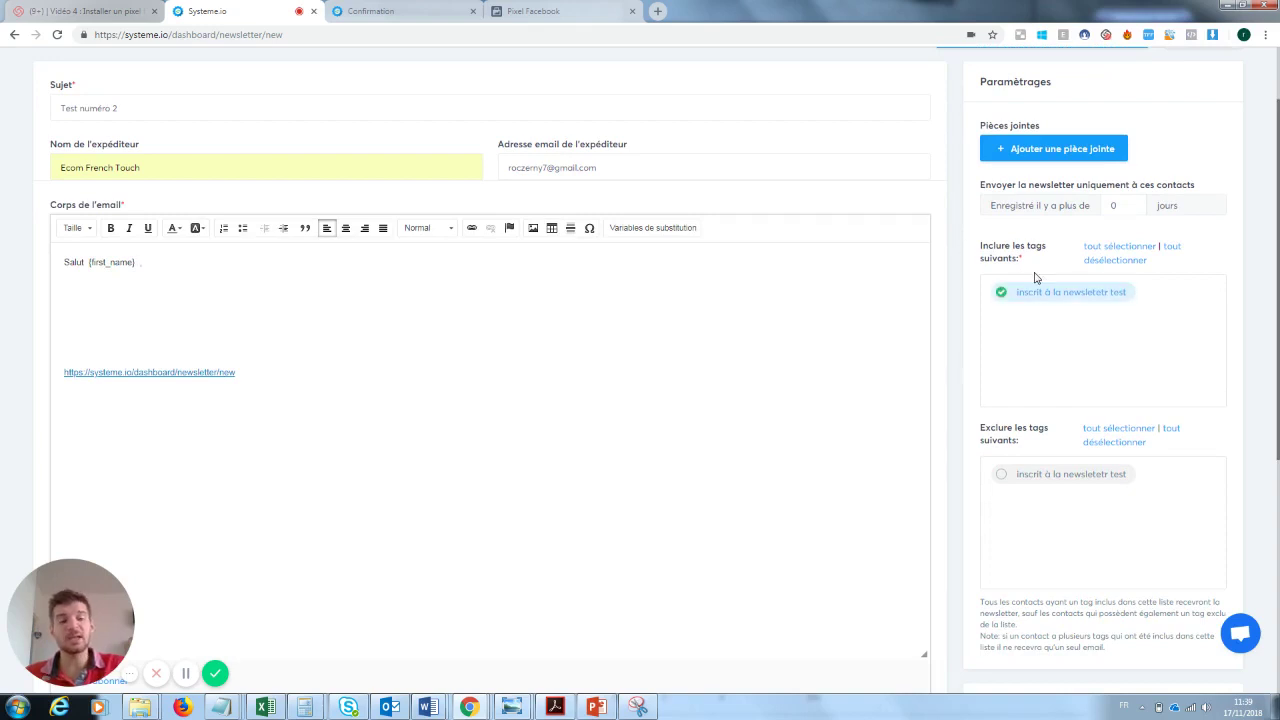
pyautogui.scroll(-5, 1133, 349)
pyautogui.scroll(10, 490, 400)
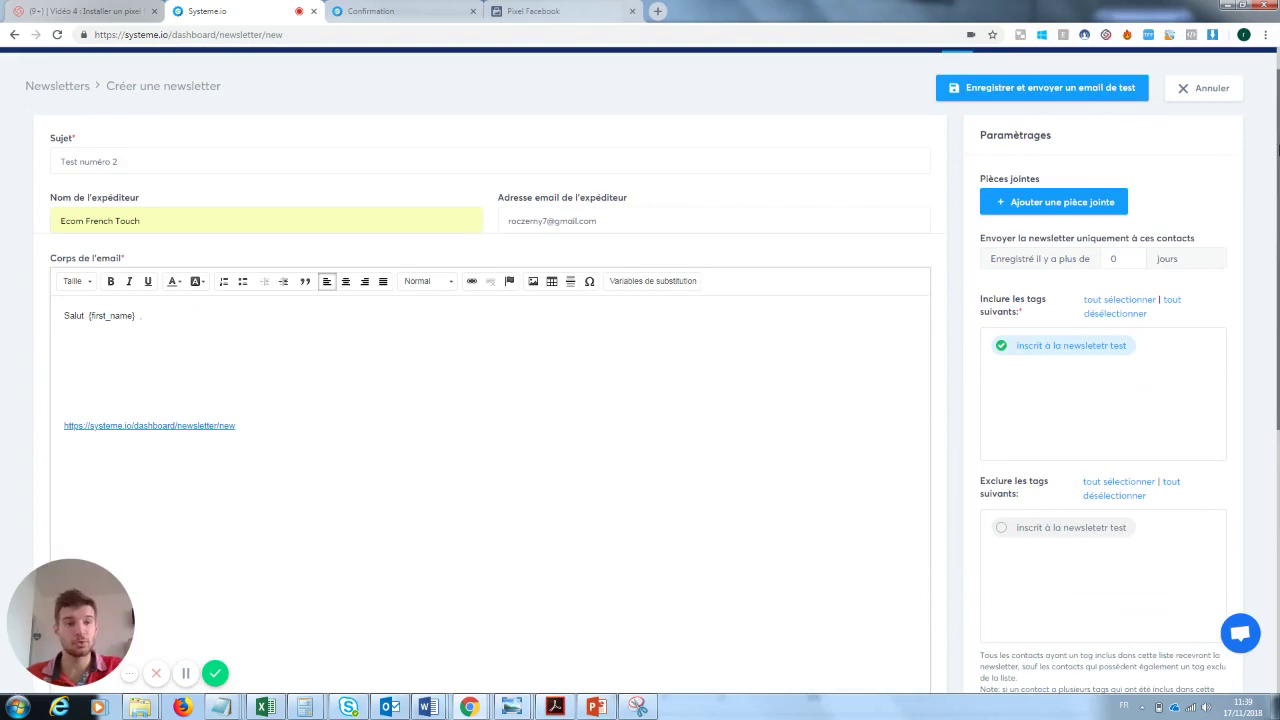
pyautogui.click(1032, 97)
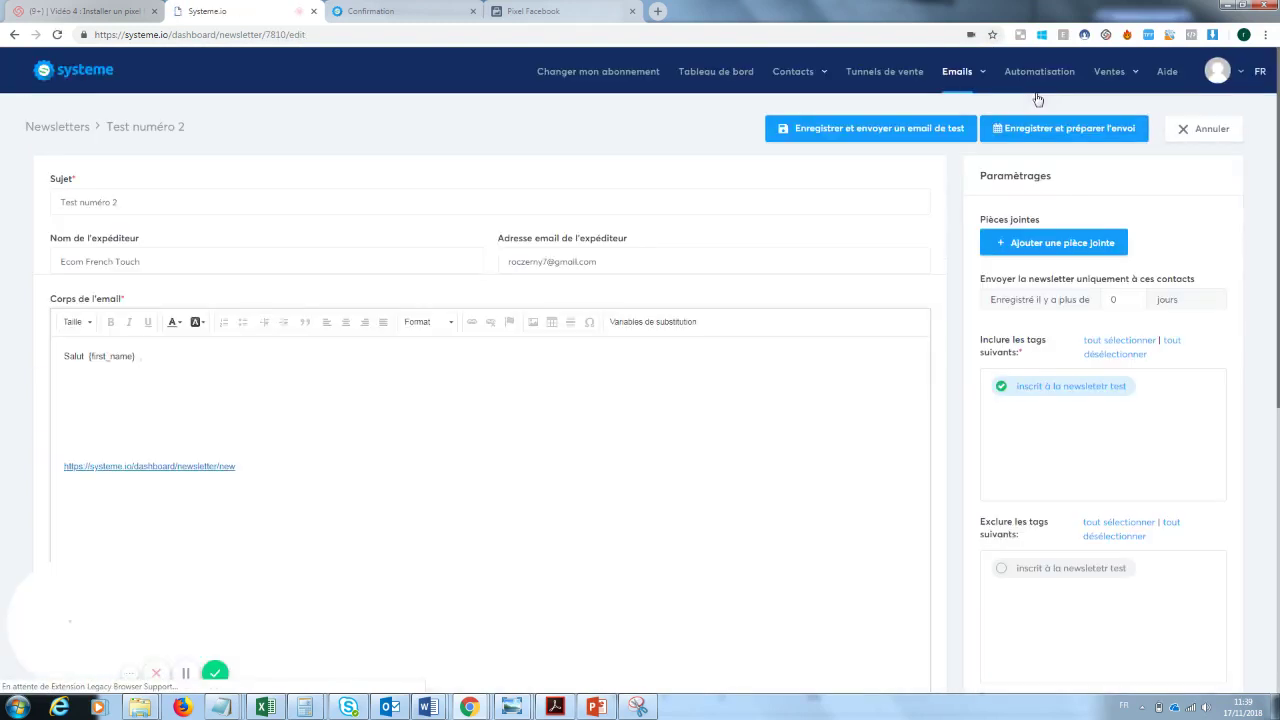
# Step: Set the minimum days since contact registration to 0, then save the newsletter and proceed to preparing its sending
pyautogui.moveTo(1278, 182)
pyautogui.mouseDown()
pyautogui.moveTo(1278, 292)
pyautogui.moveTo(1278, 192)
pyautogui.mouseUp()
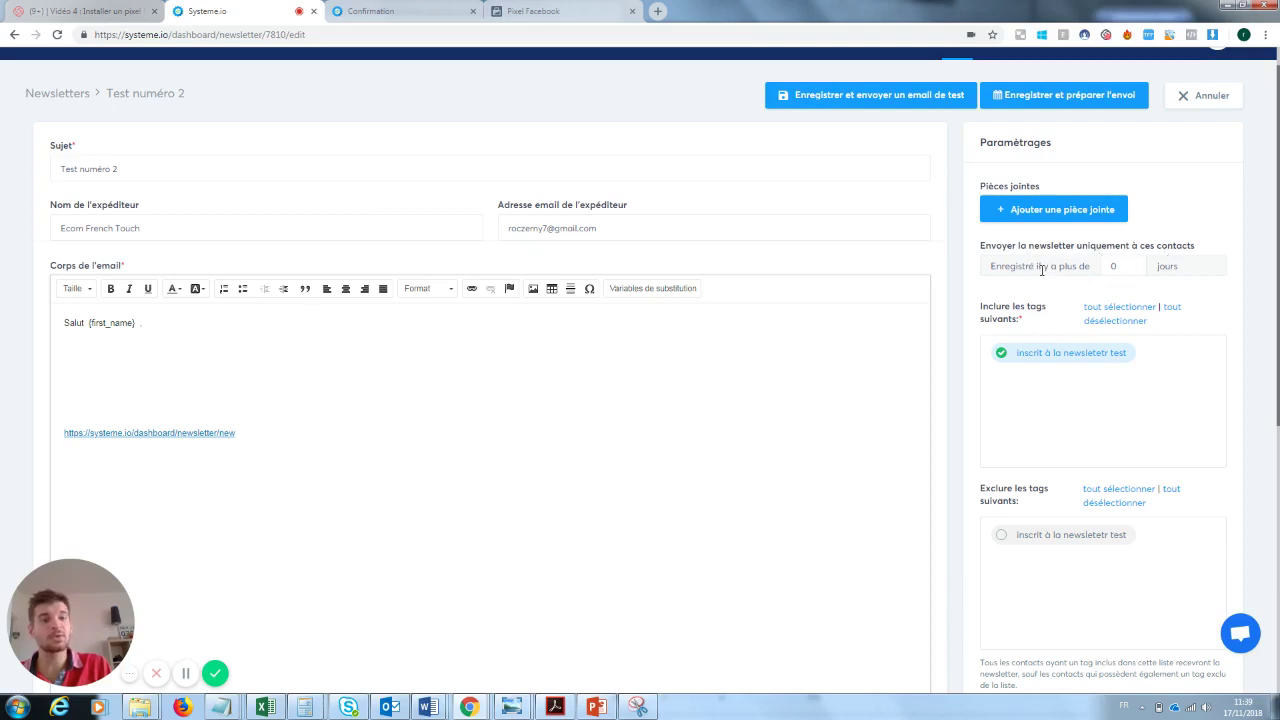
pyautogui.click(1130, 264)
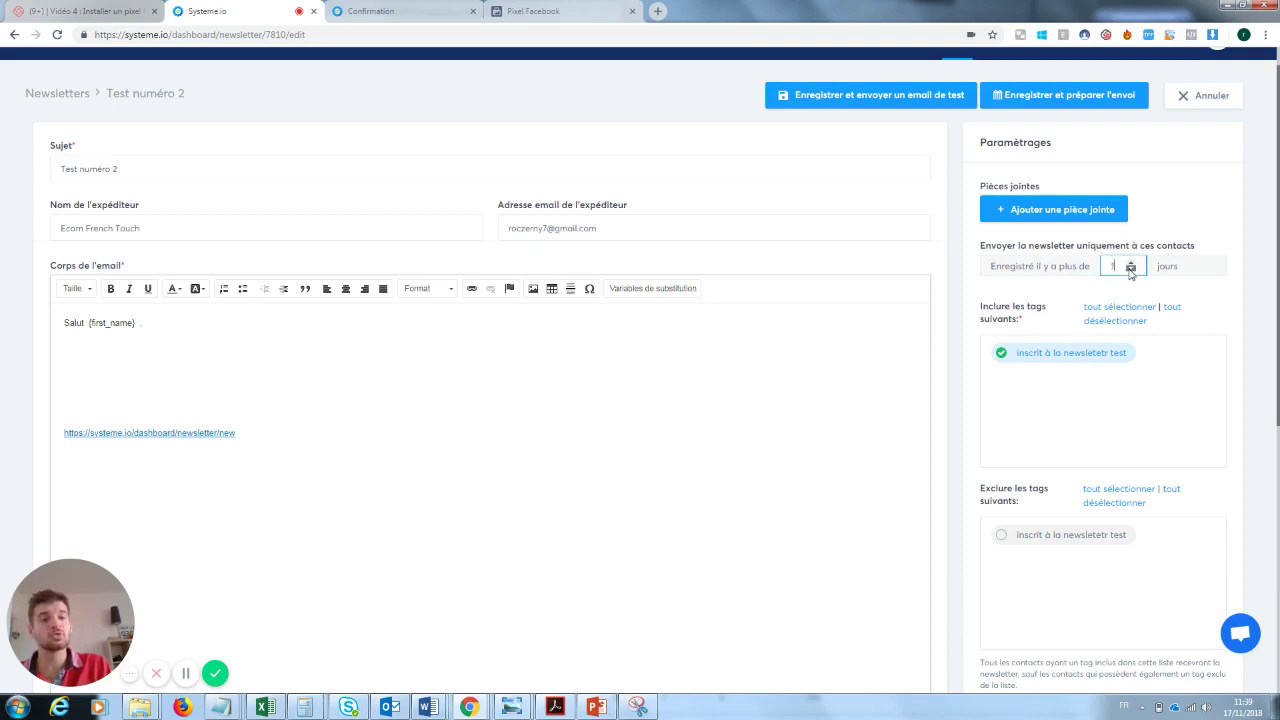
pyautogui.click(1130, 270)
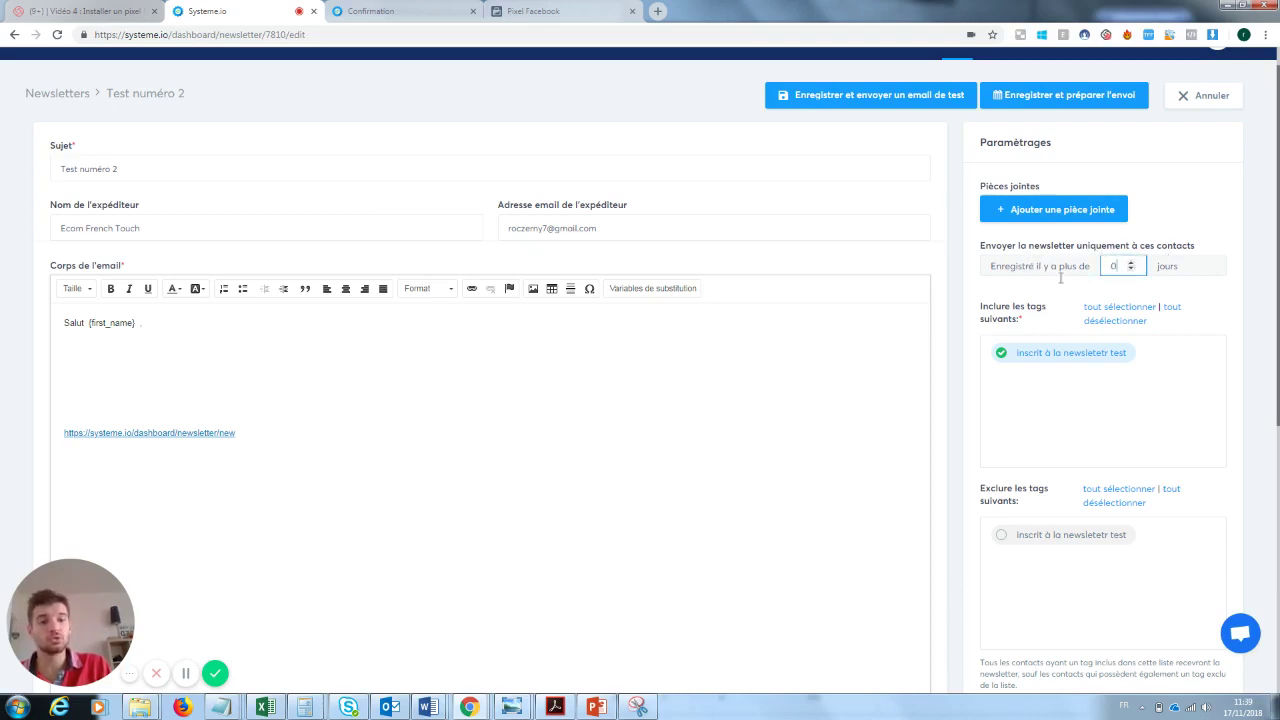
pyautogui.click(1072, 97)
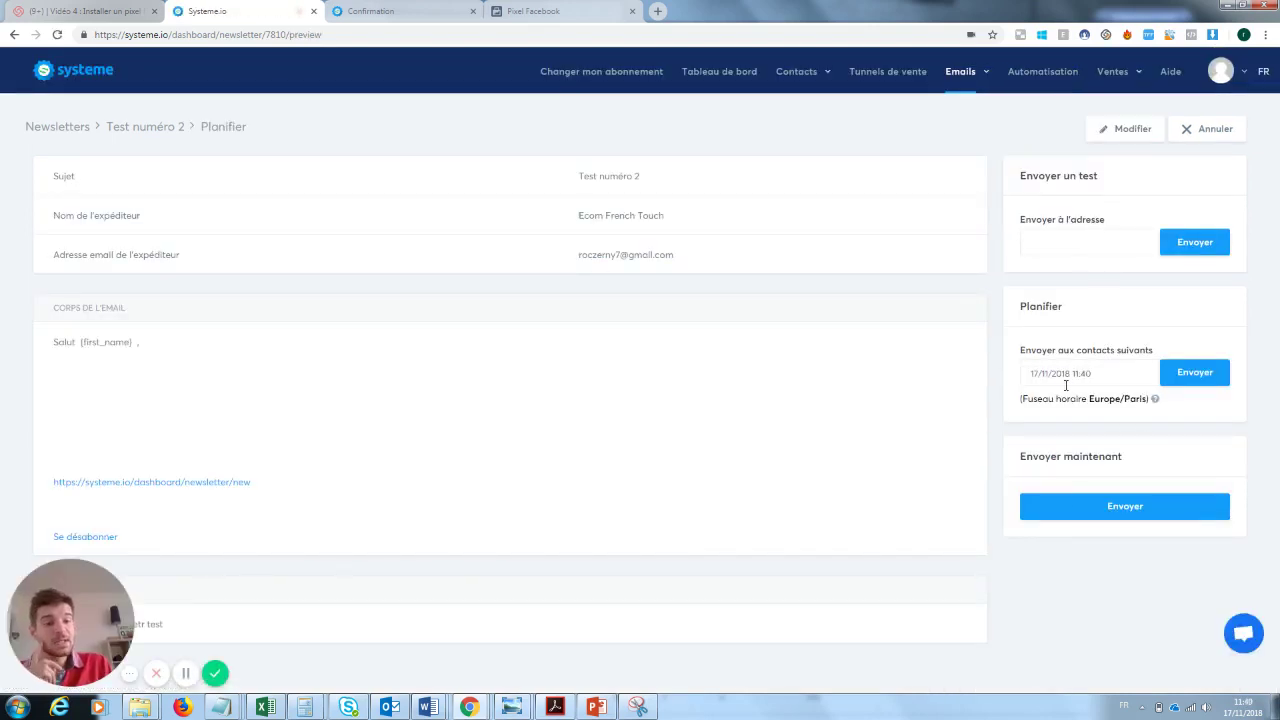
# Step: Examine the date and time picker for scheduled sending and the address field for sending a test
pyautogui.click(1096, 373)
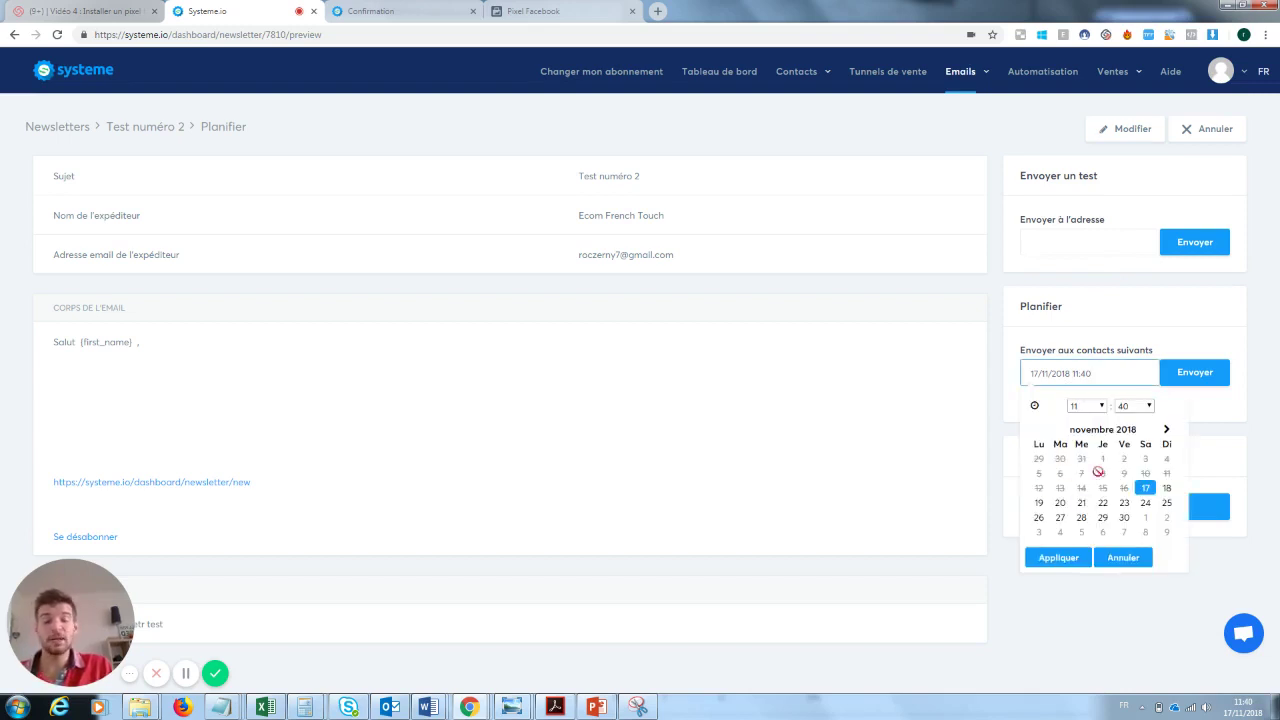
pyautogui.click(817, 426)
pyautogui.click(1048, 245)
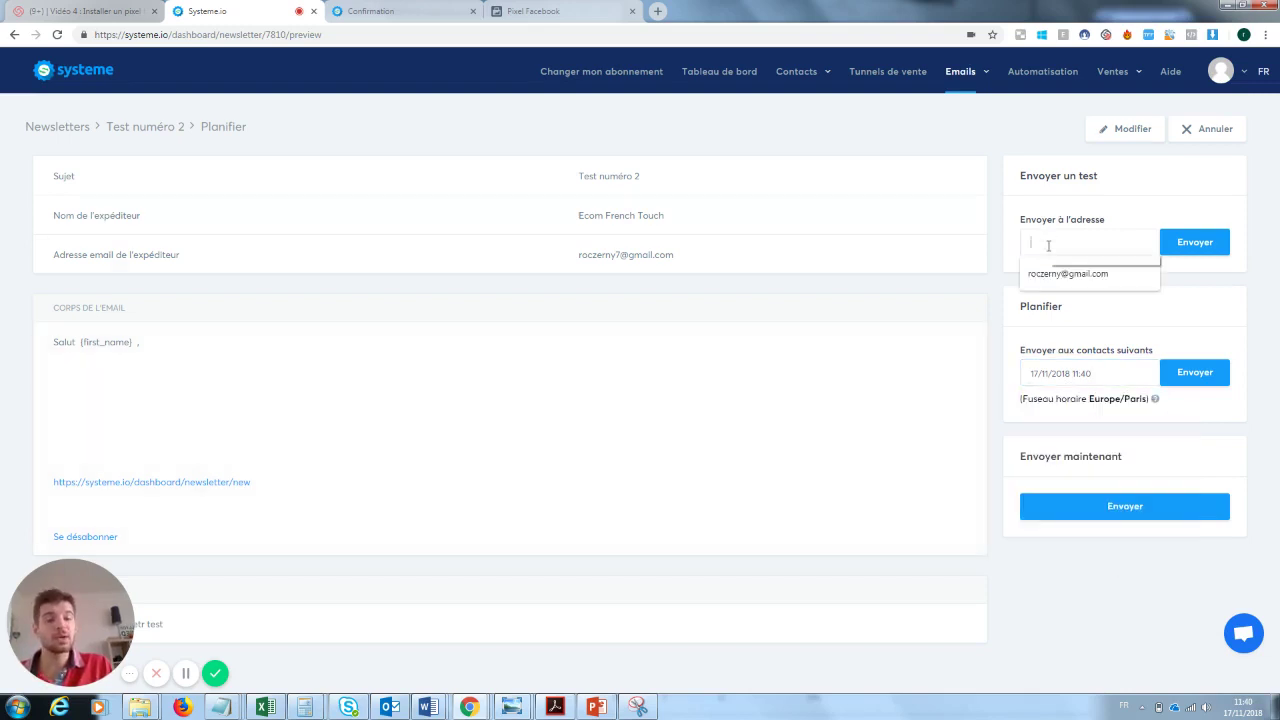
pyautogui.click(823, 338)
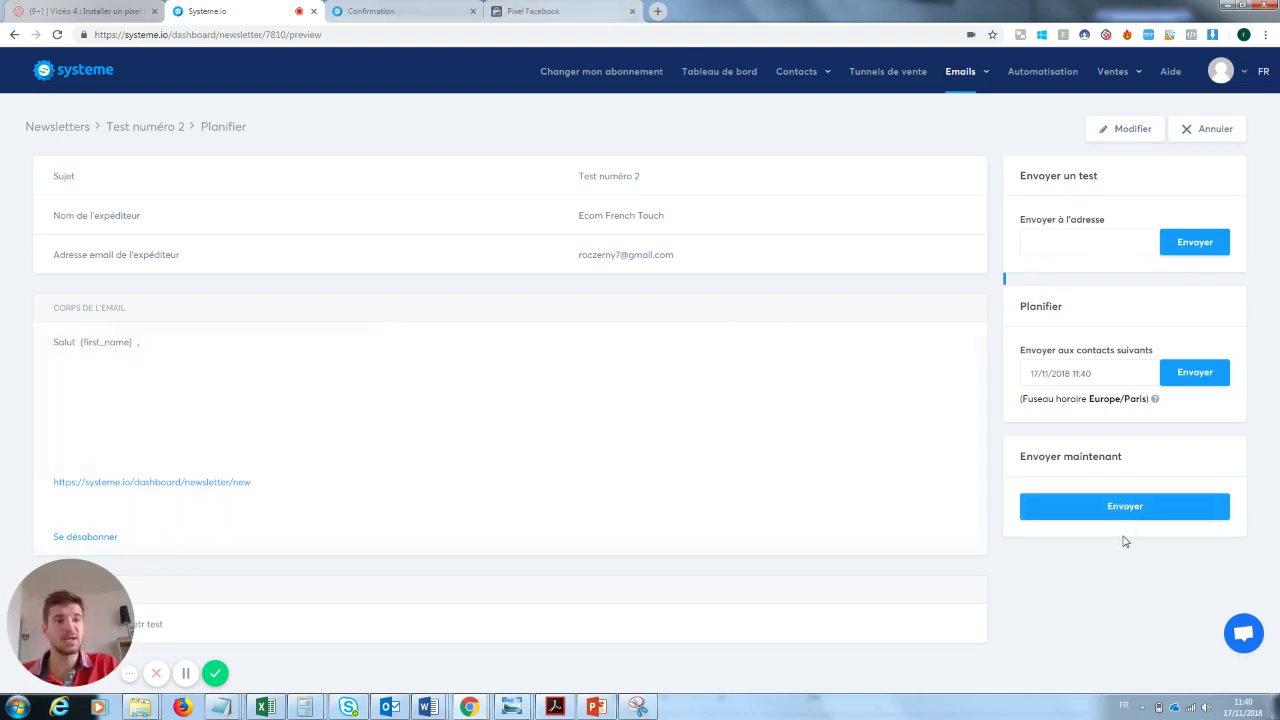
# Step: Create an email campaign named "mail 1" with the description "1" and save it
pyautogui.moveTo(1165, 121)
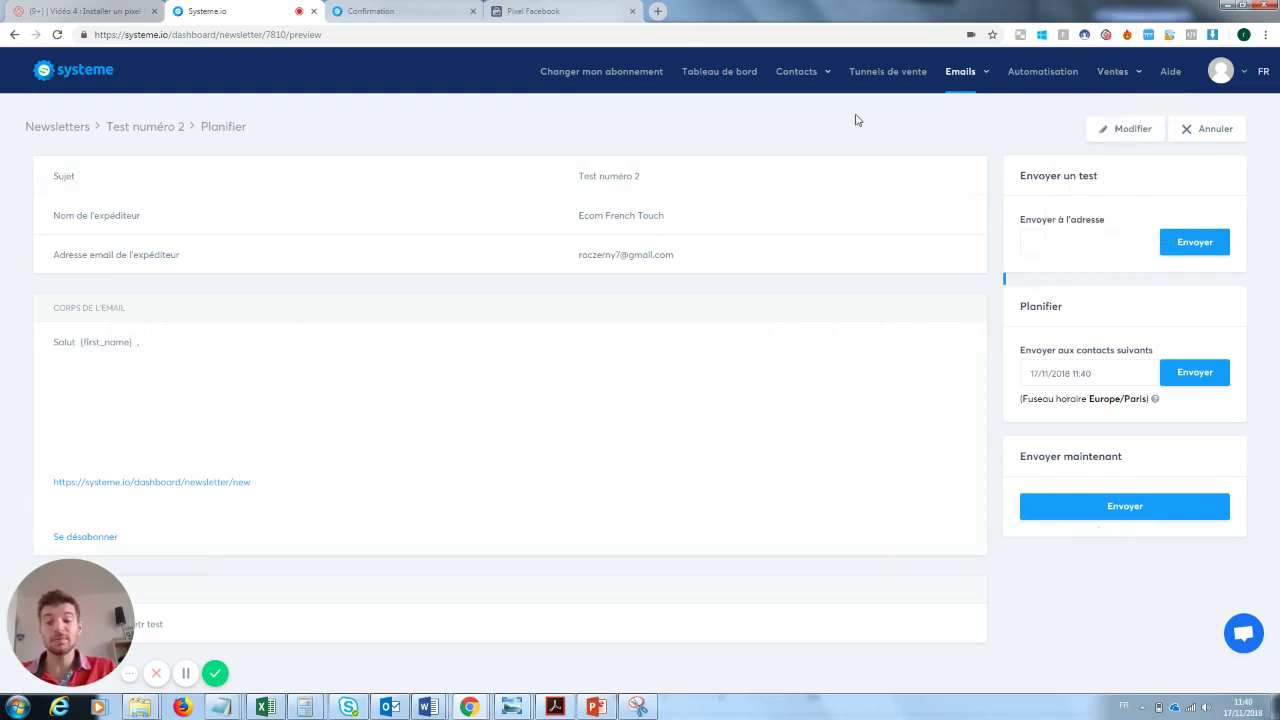
pyautogui.moveTo(960, 74)
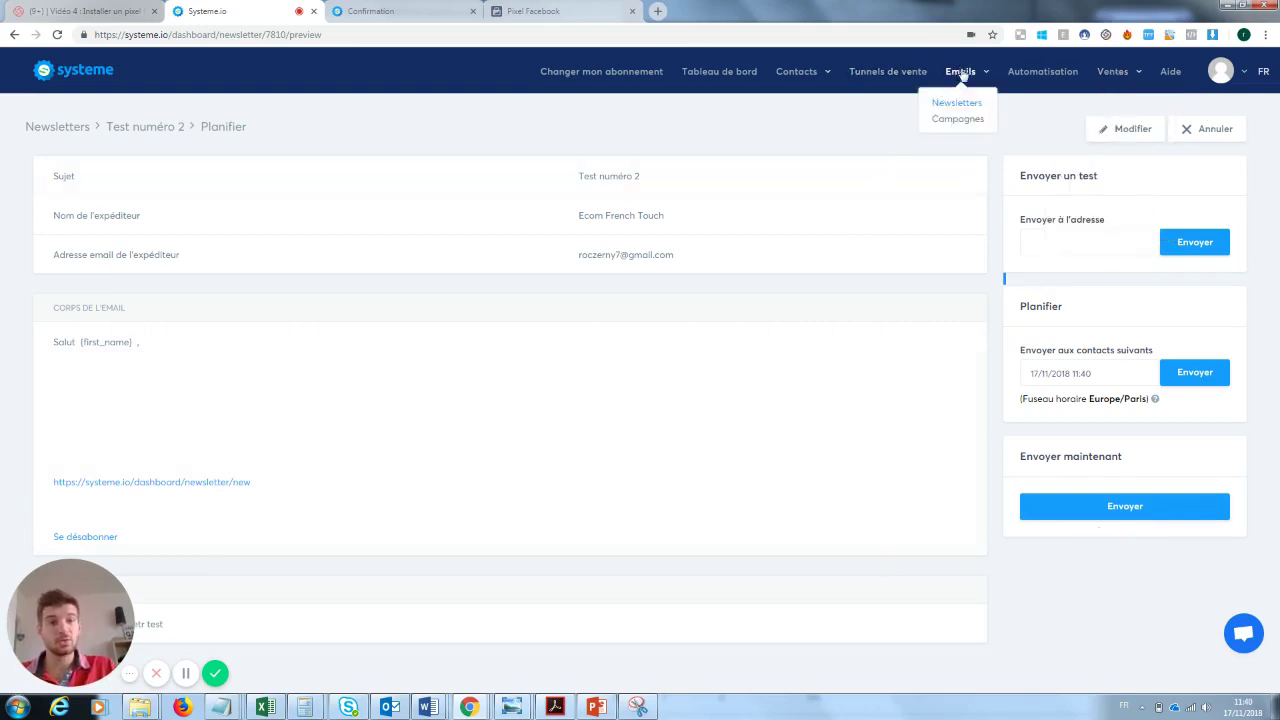
pyautogui.click(946, 121)
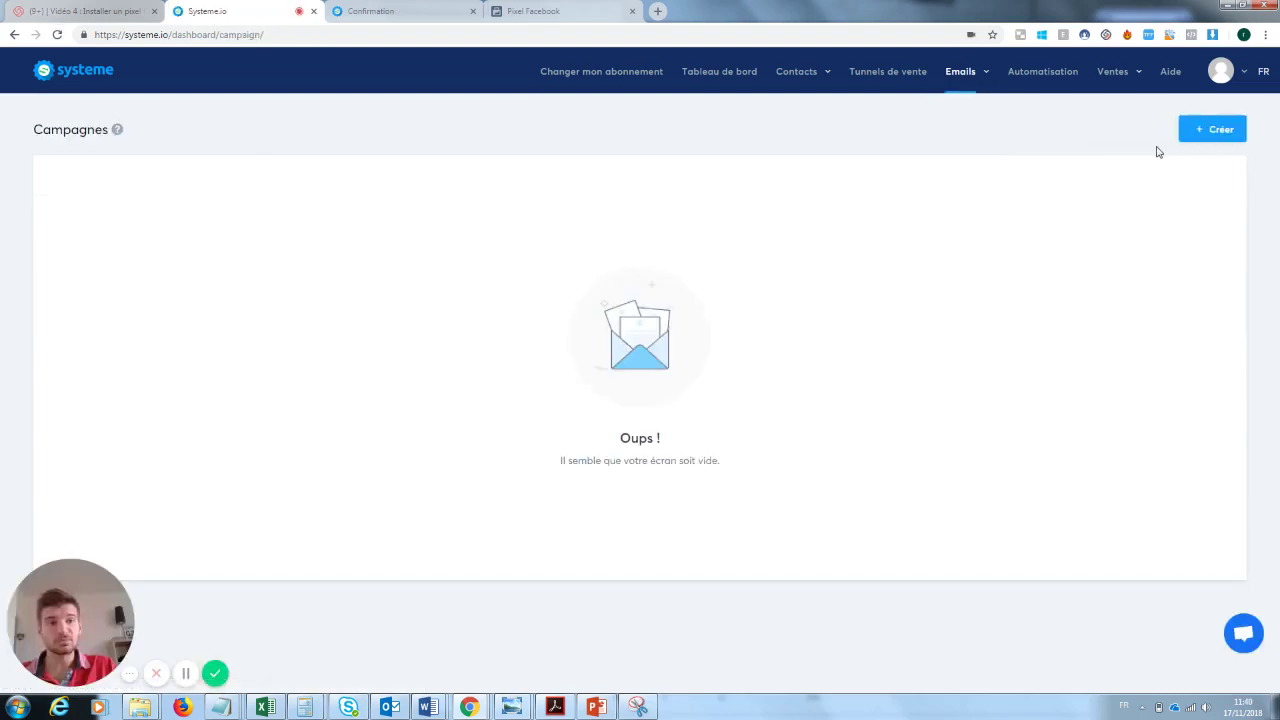
pyautogui.click(1208, 132)
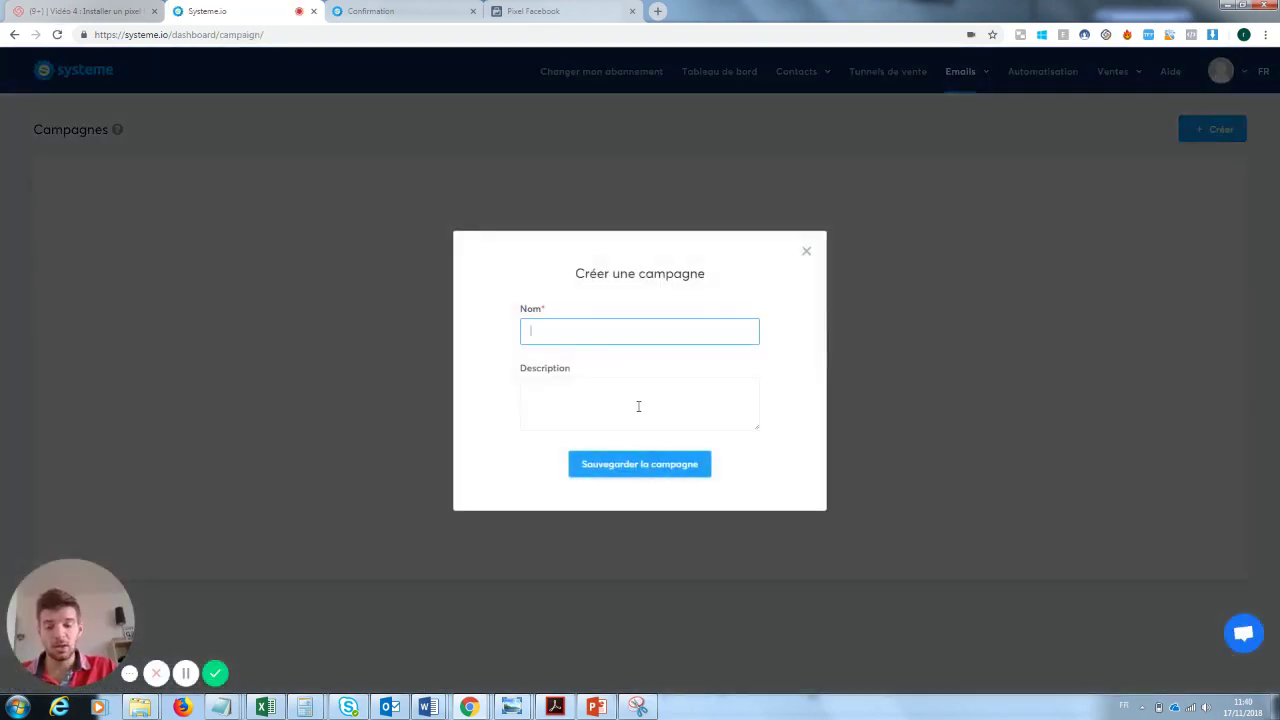
pyautogui.write('mail ')
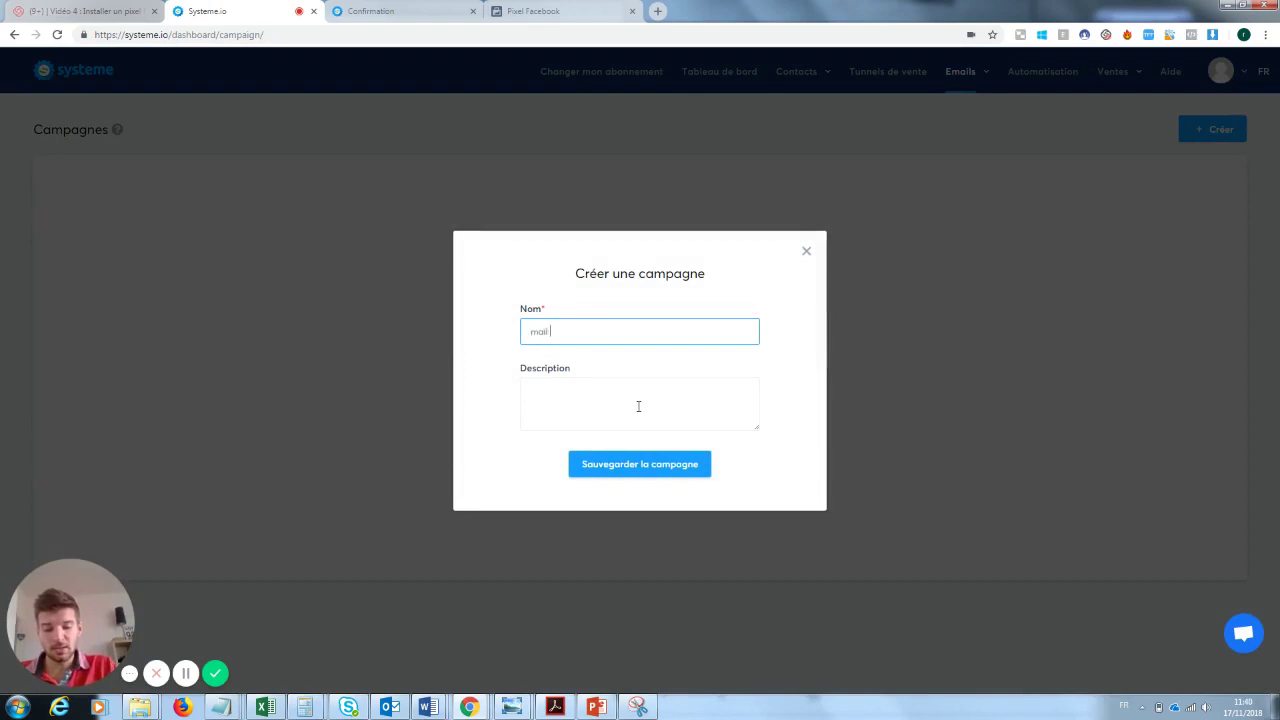
pyautogui.write('1')
pyautogui.click(638, 406)
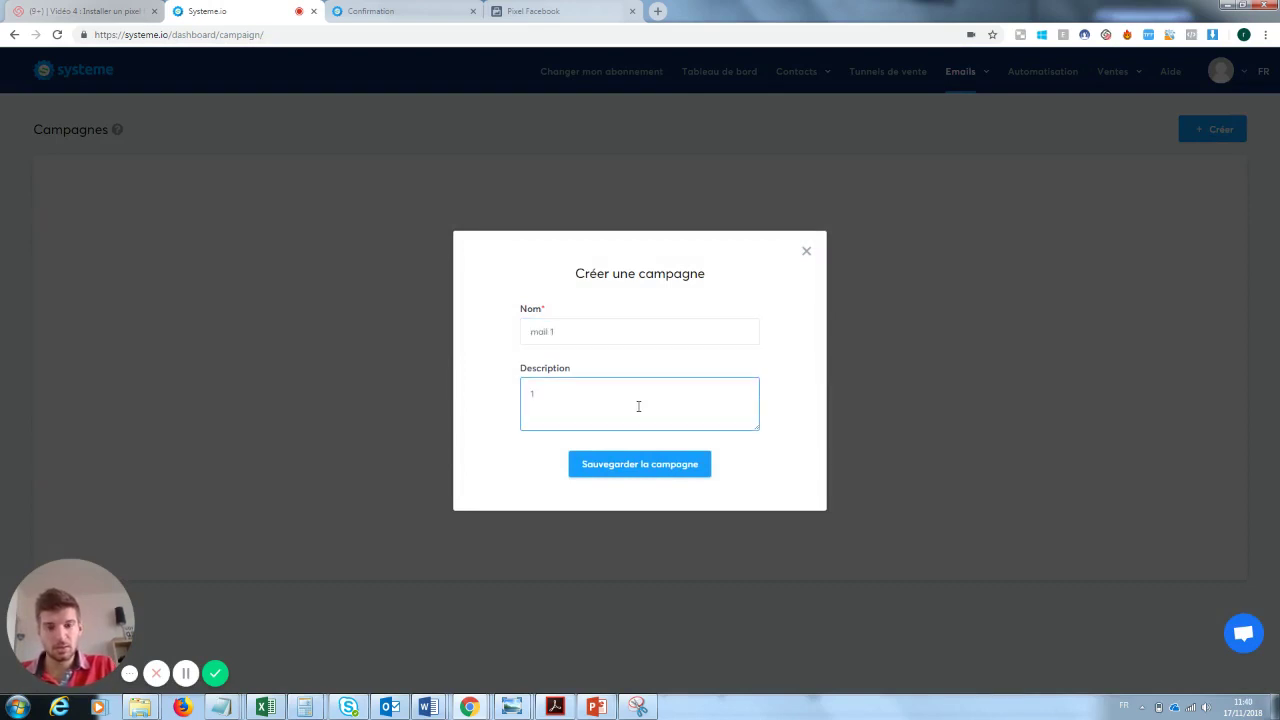
pyautogui.write('1')
pyautogui.click(652, 468)
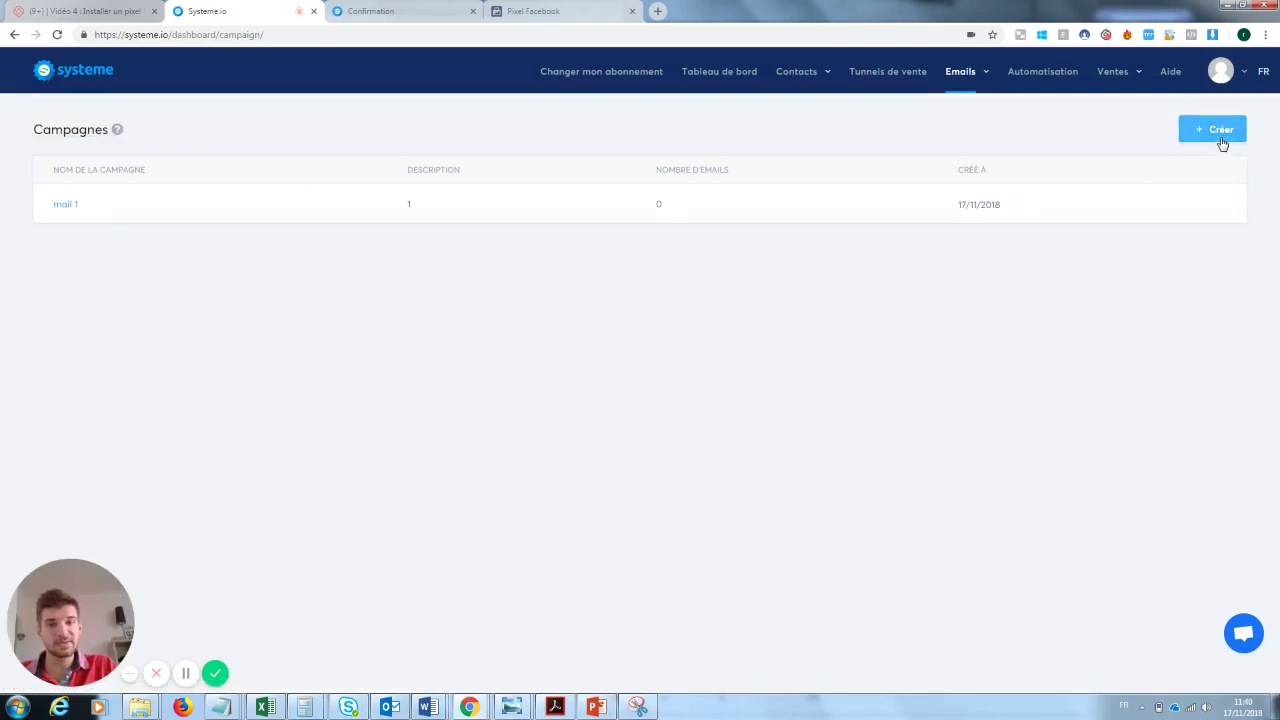
# Step: Create a second campaign named "mail 2" with the description "2" and save it
pyautogui.click(1222, 144)
pyautogui.click(546, 331)
pyautogui.write('mail')
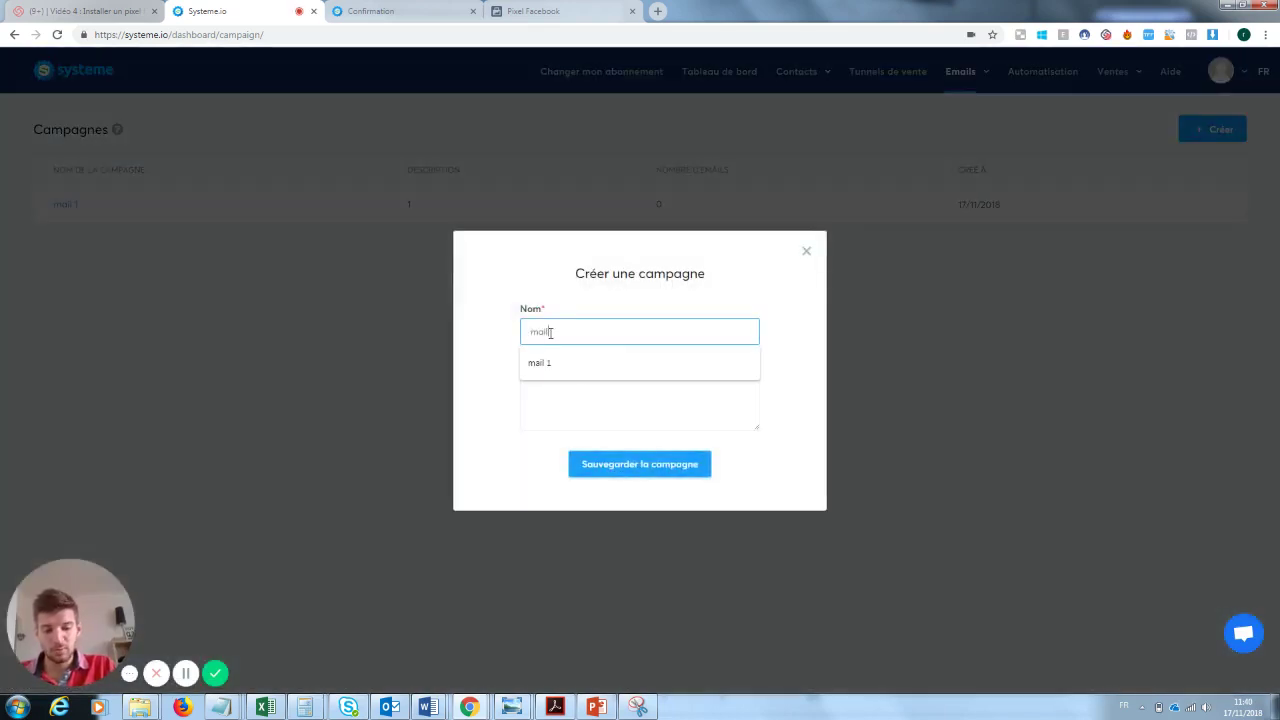
pyautogui.write(' 2')
pyautogui.press('Tab')
pyautogui.write('2')
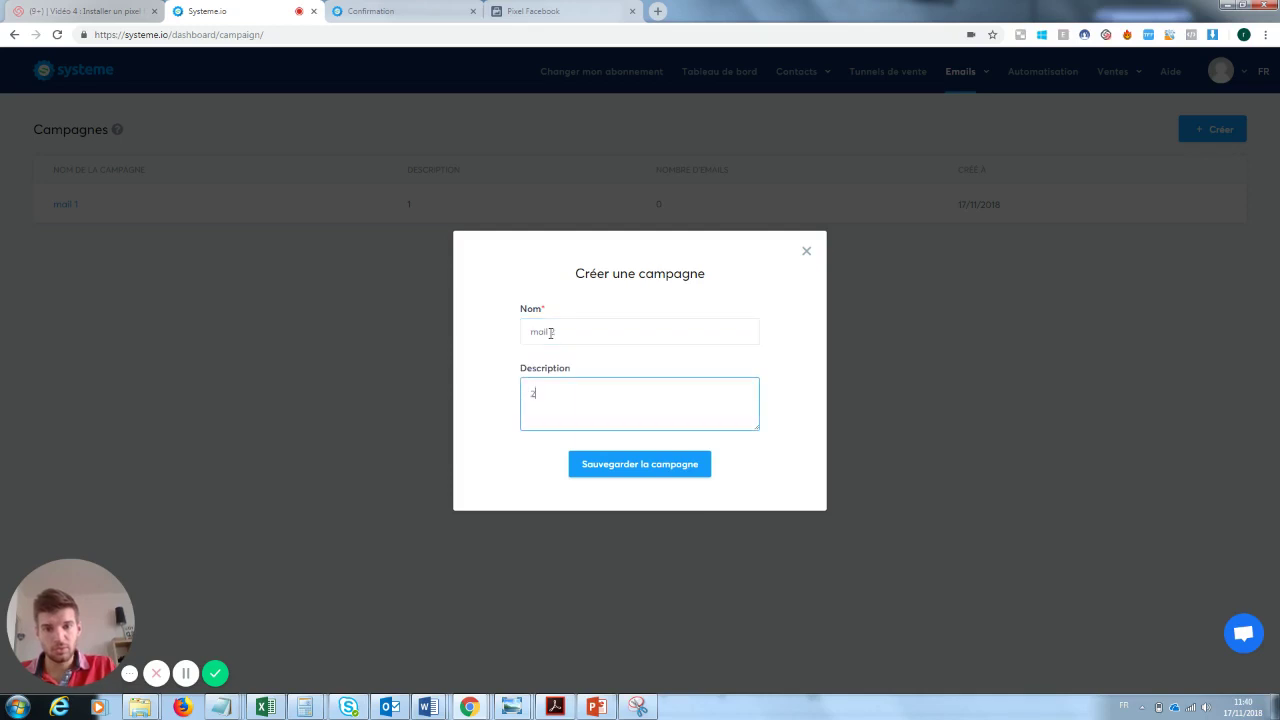
pyautogui.click(622, 464)
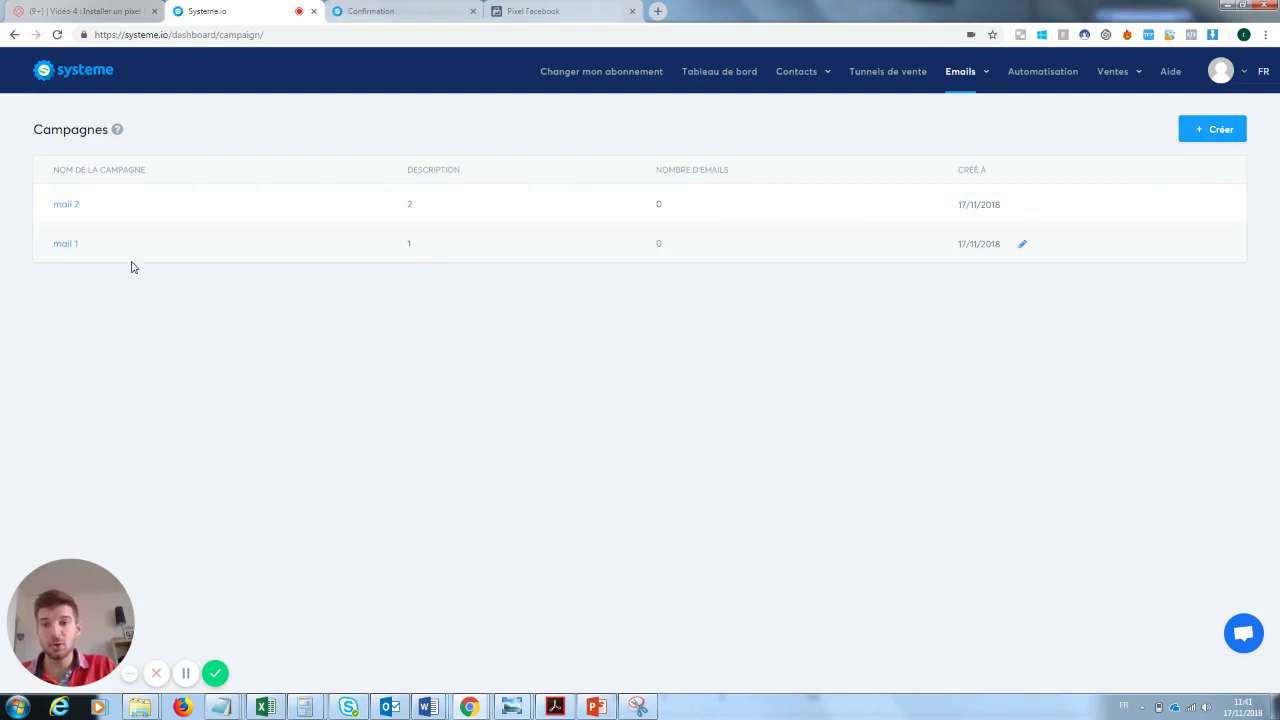
# Step: Examine the step list of campaign "mail 1" and its name and description settings, leaving them unmodified
pyautogui.click(66, 244)
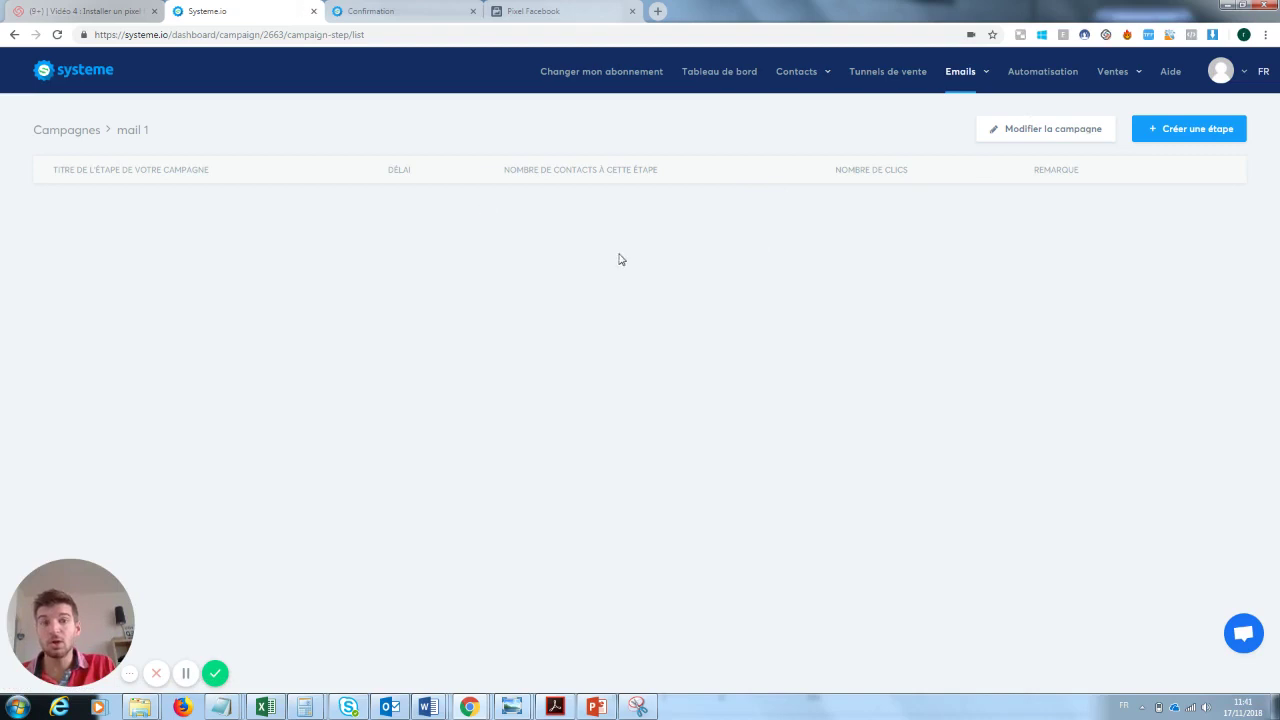
pyautogui.click(1053, 143)
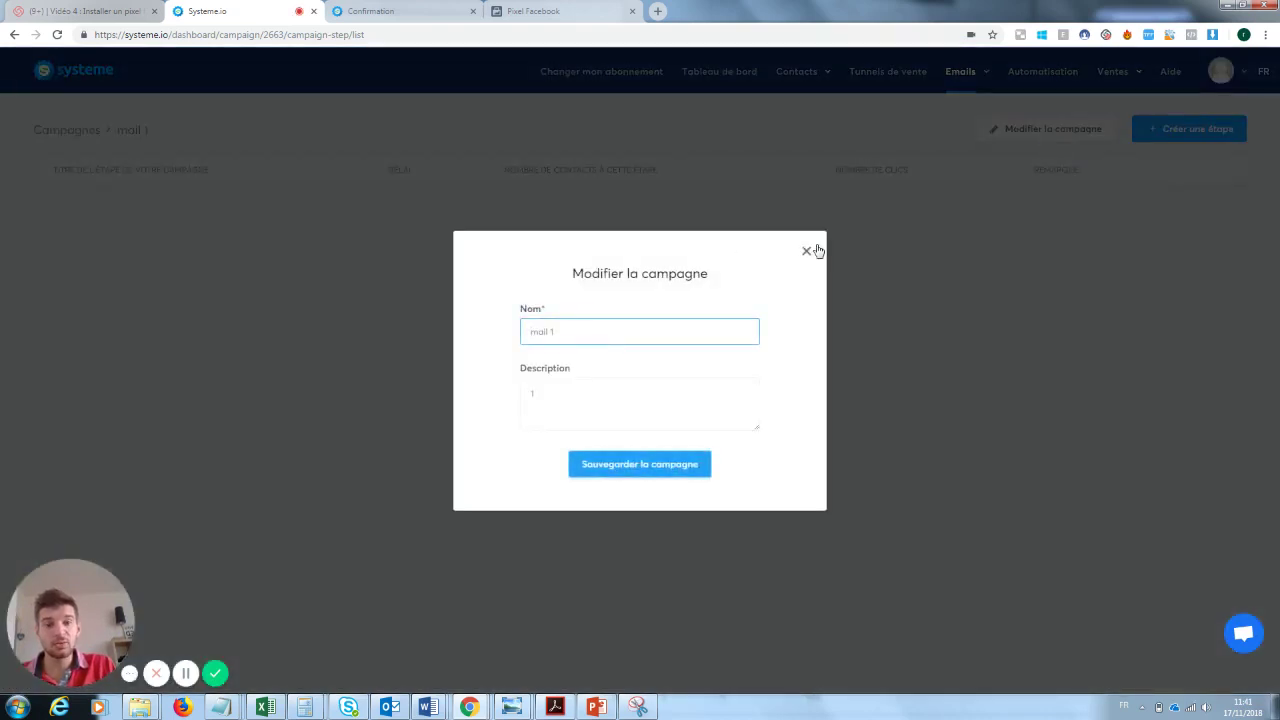
pyautogui.click(807, 254)
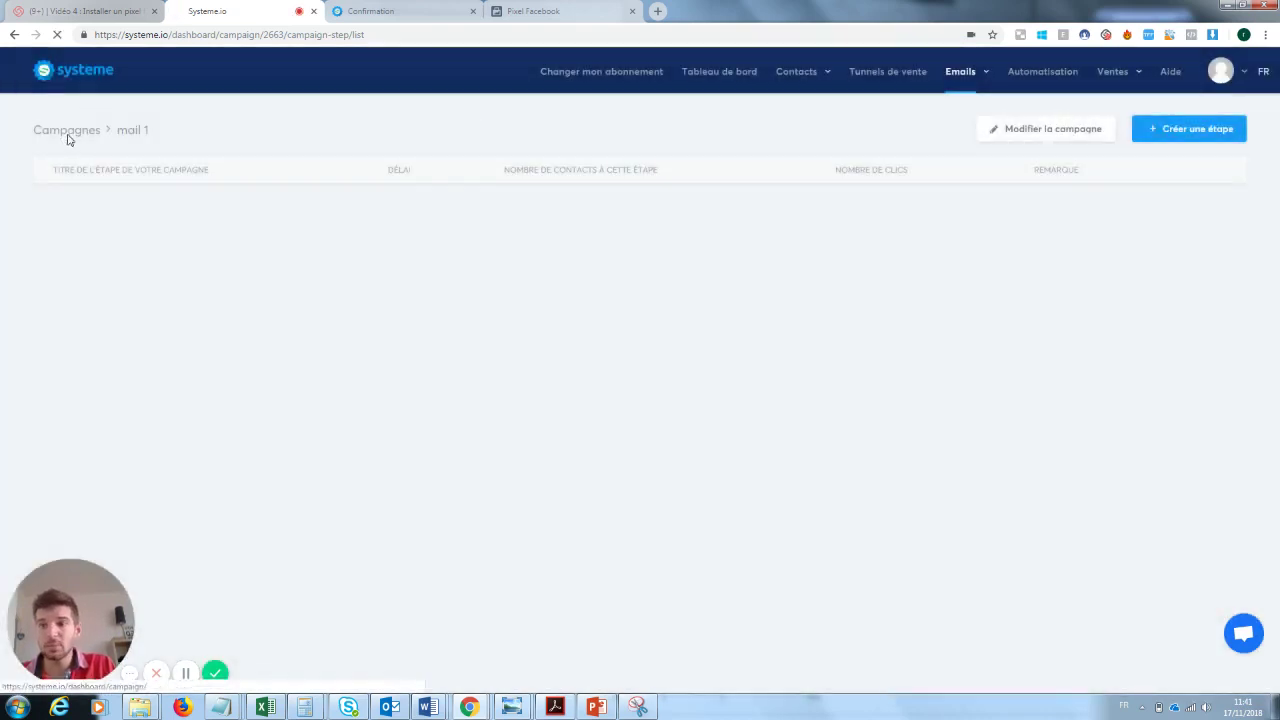
pyautogui.click(67, 132)
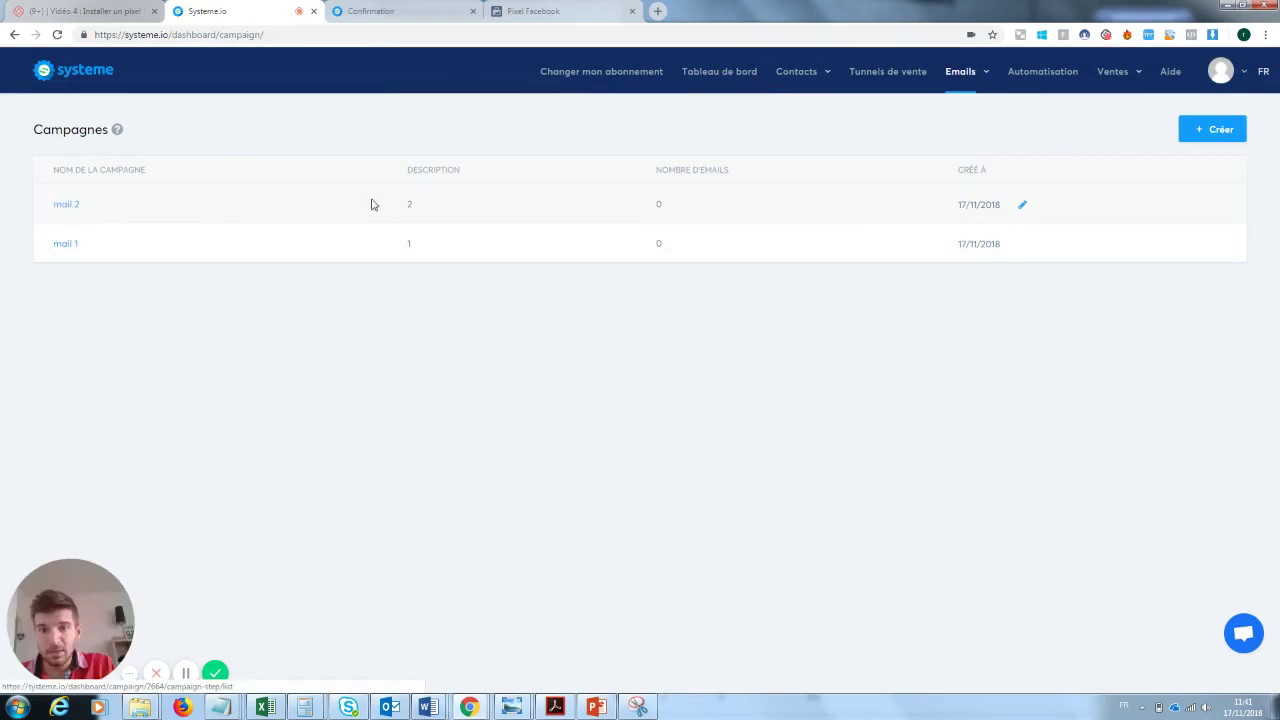
pyautogui.click(1022, 246)
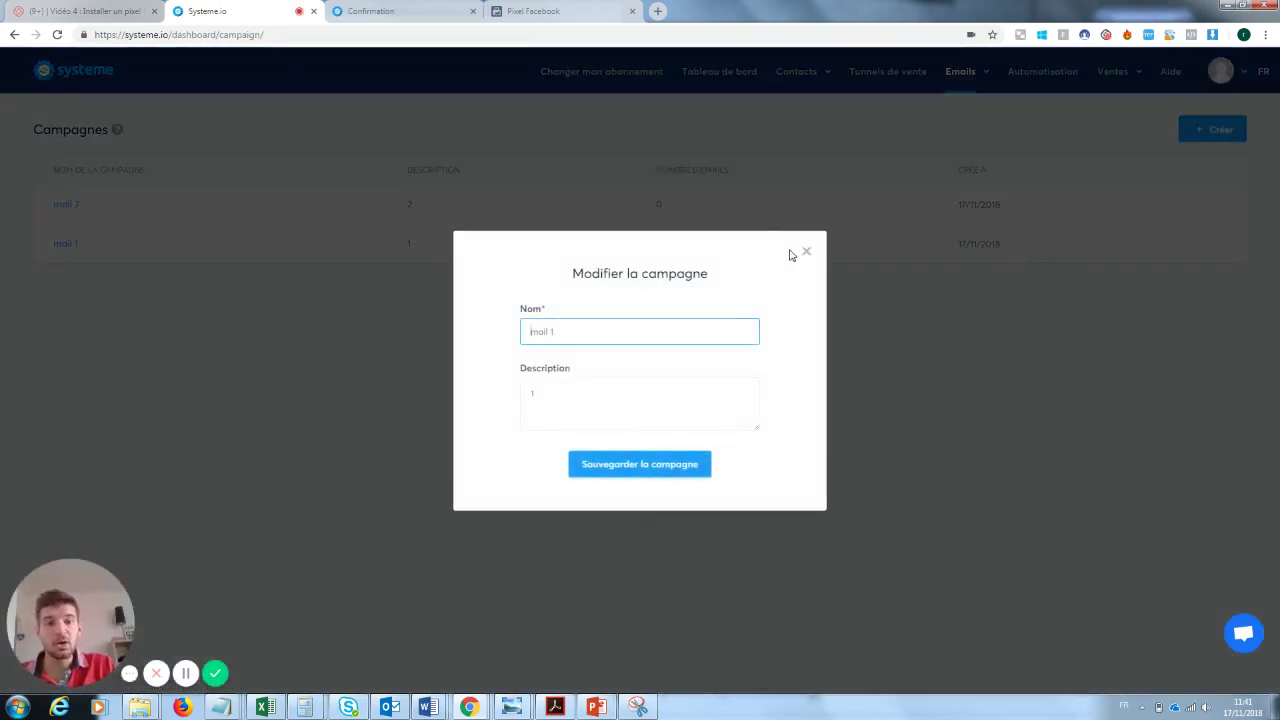
pyautogui.click(794, 255)
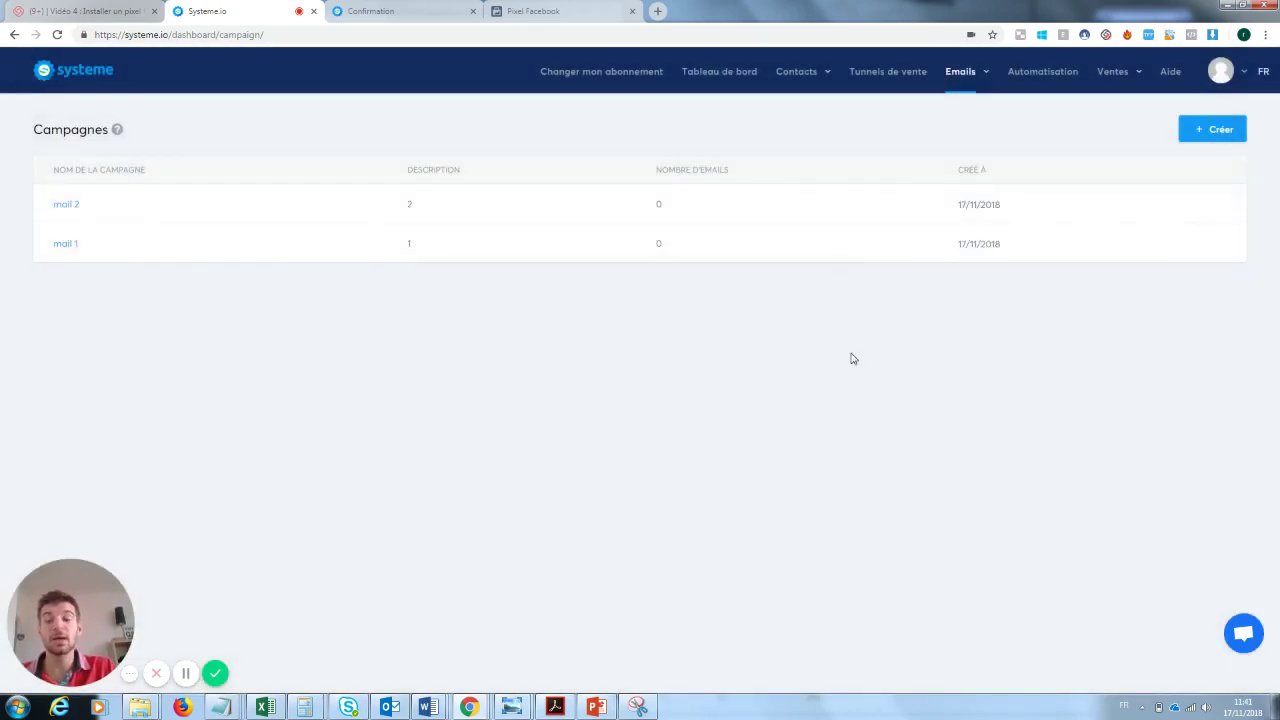
# Step: Examine the new-step form of campaign "mail 2" and the campaign's name and description settings
pyautogui.click(72, 210)
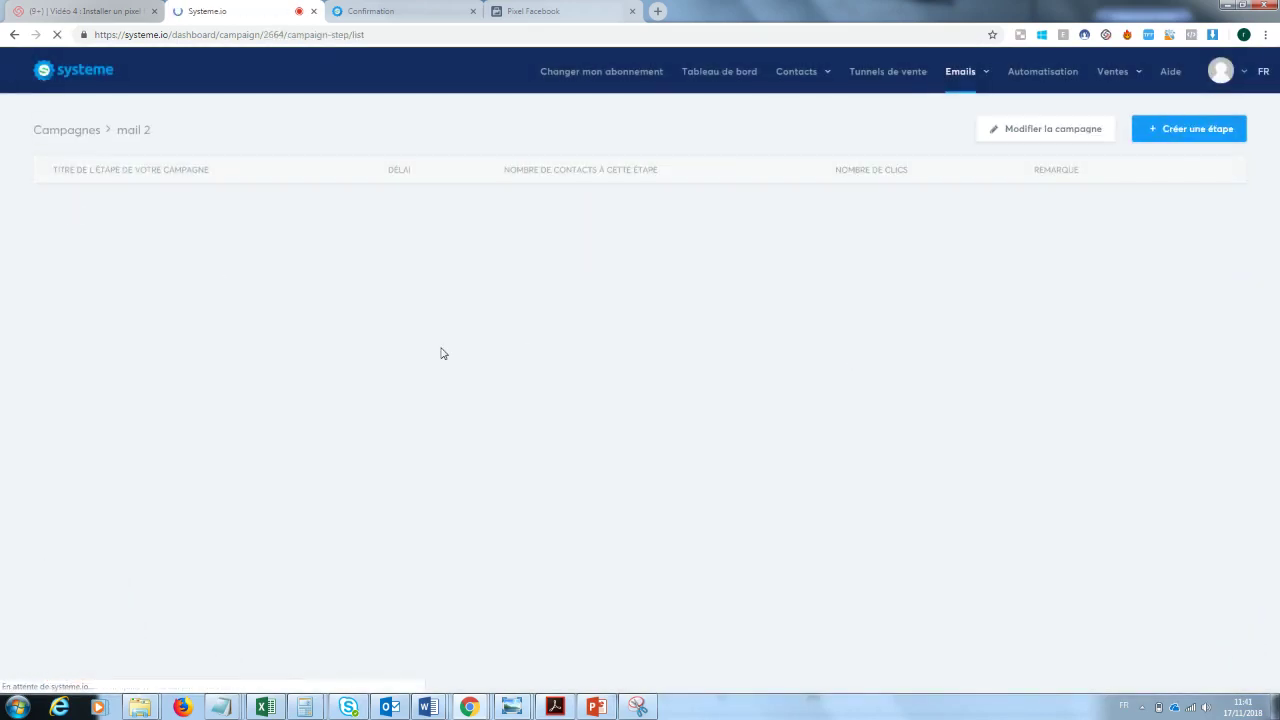
pyautogui.click(1201, 137)
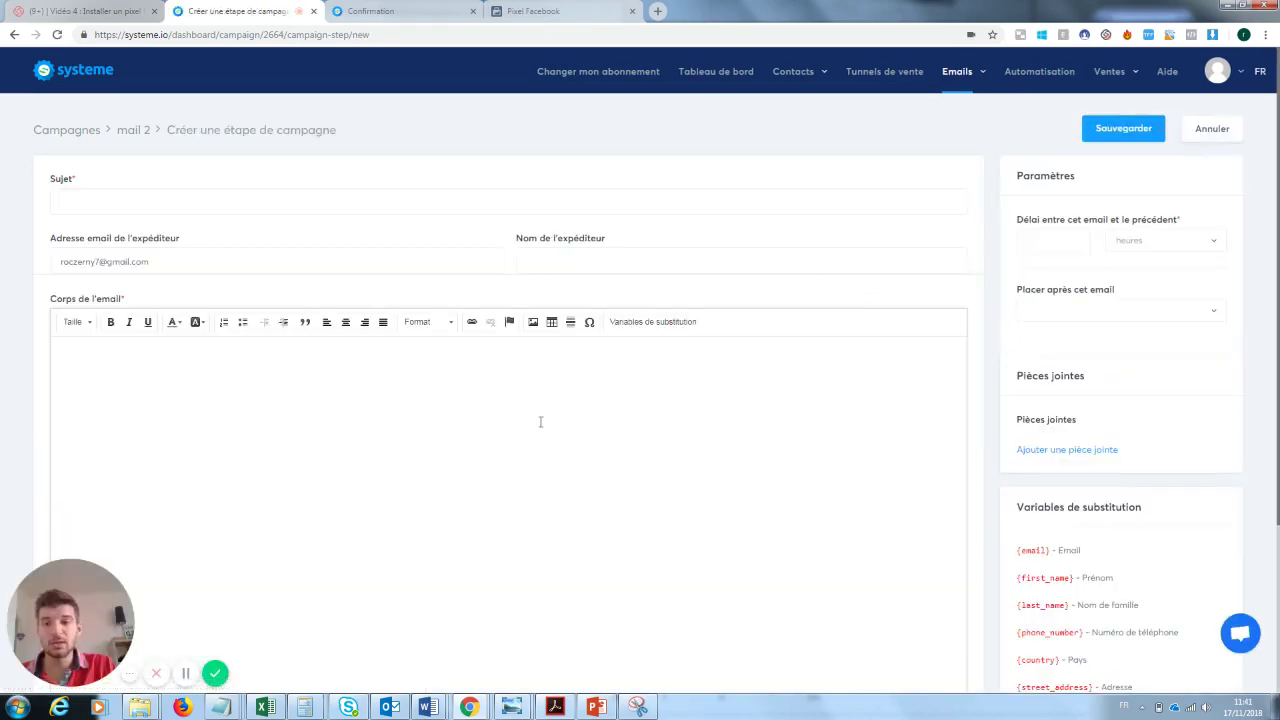
pyautogui.click(87, 130)
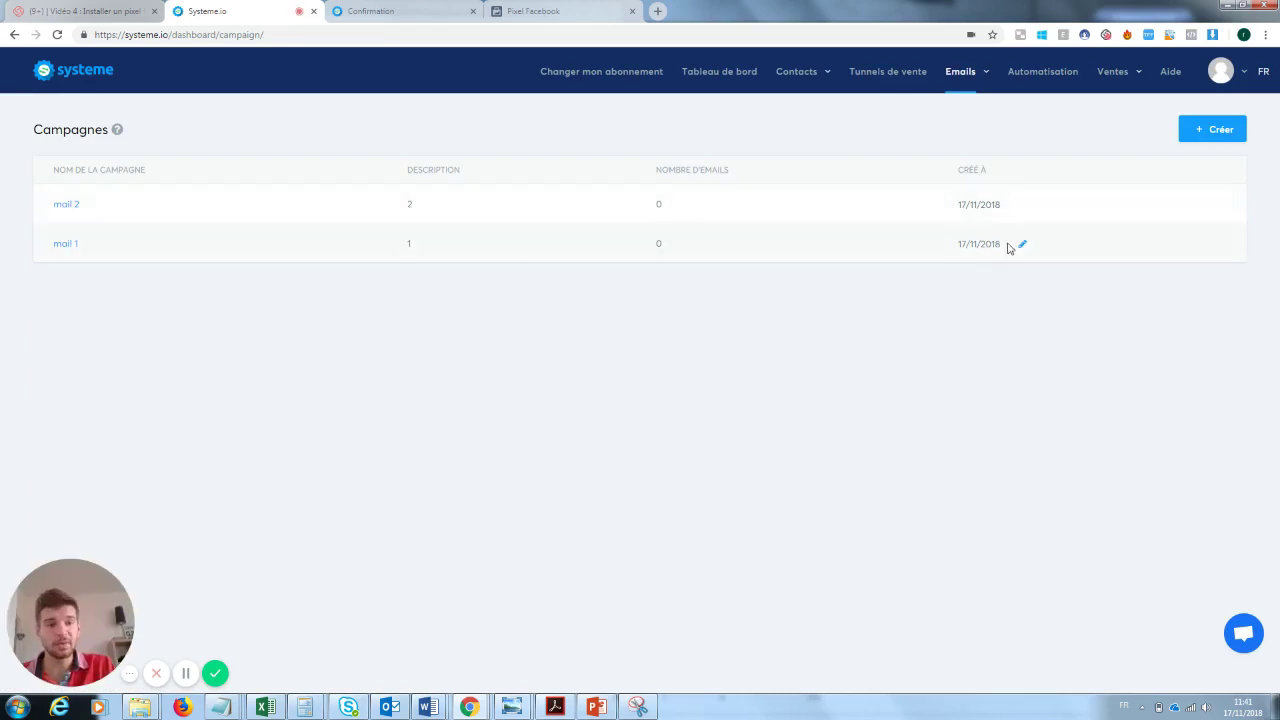
pyautogui.click(1021, 204)
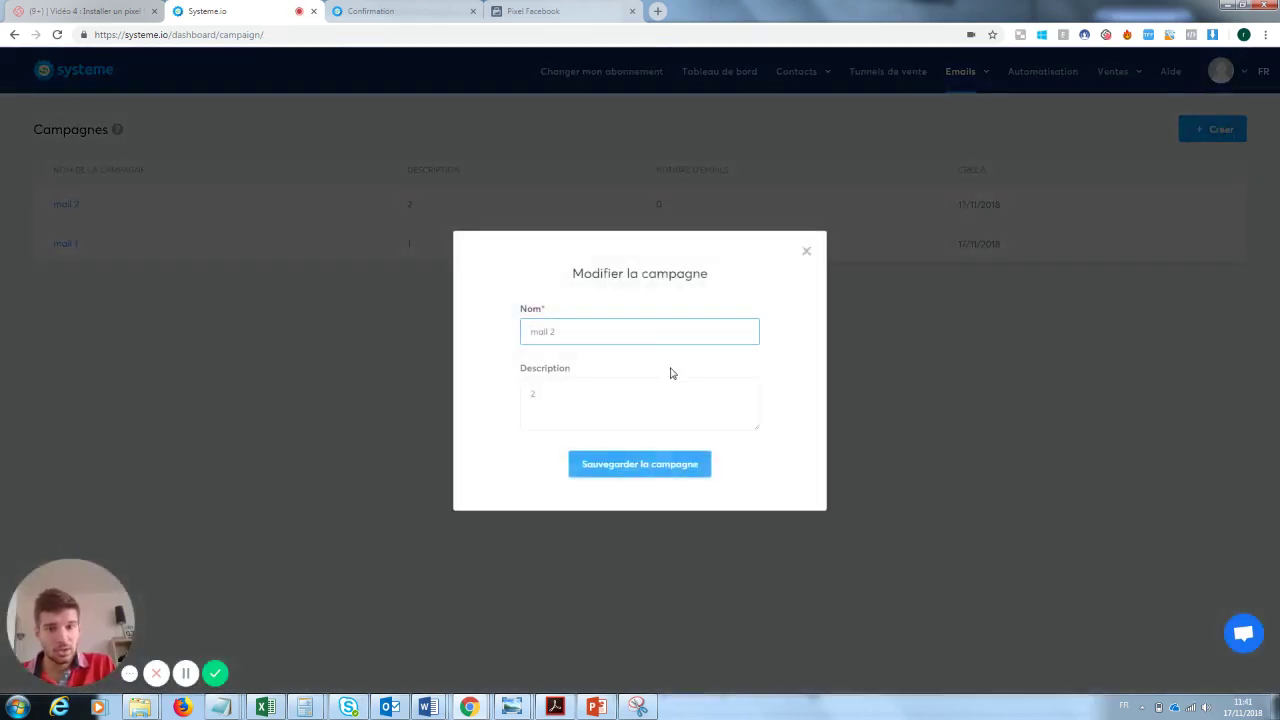
pyautogui.click(806, 251)
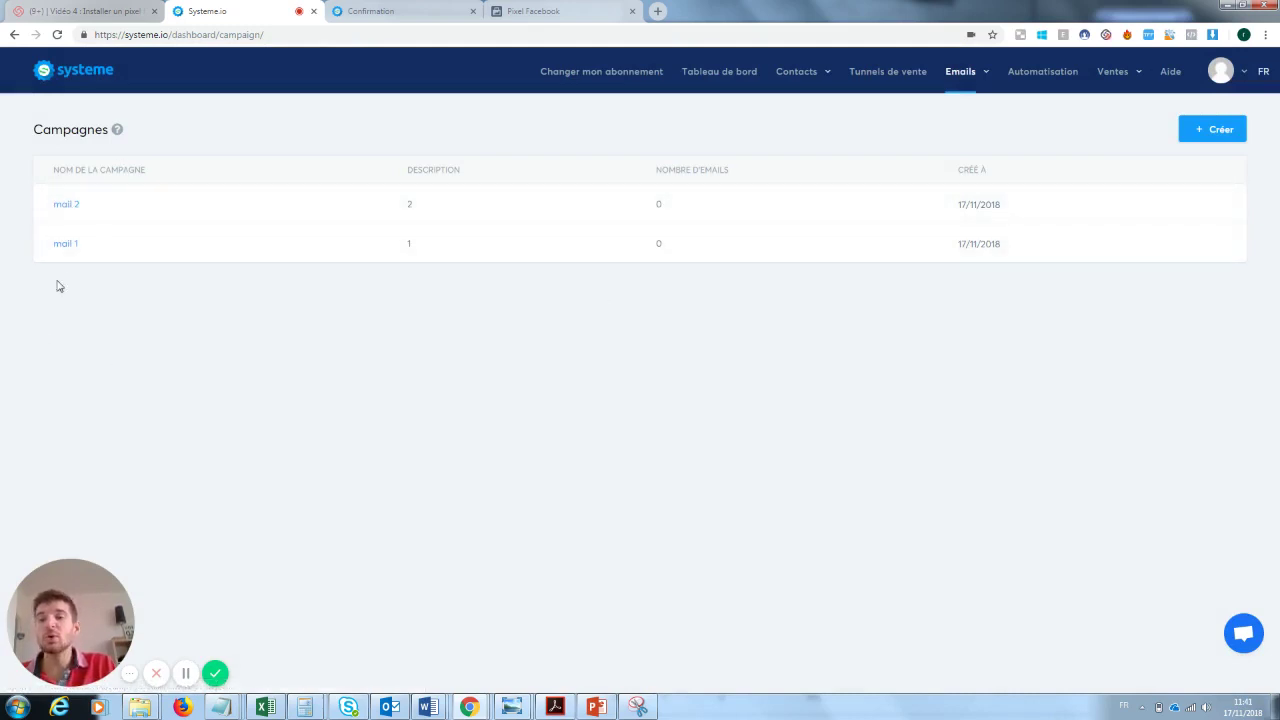
# Step: Start a new step in campaign "mail 1", set its delay to 0 hours and check the options for placing it after another email
pyautogui.click(65, 244)
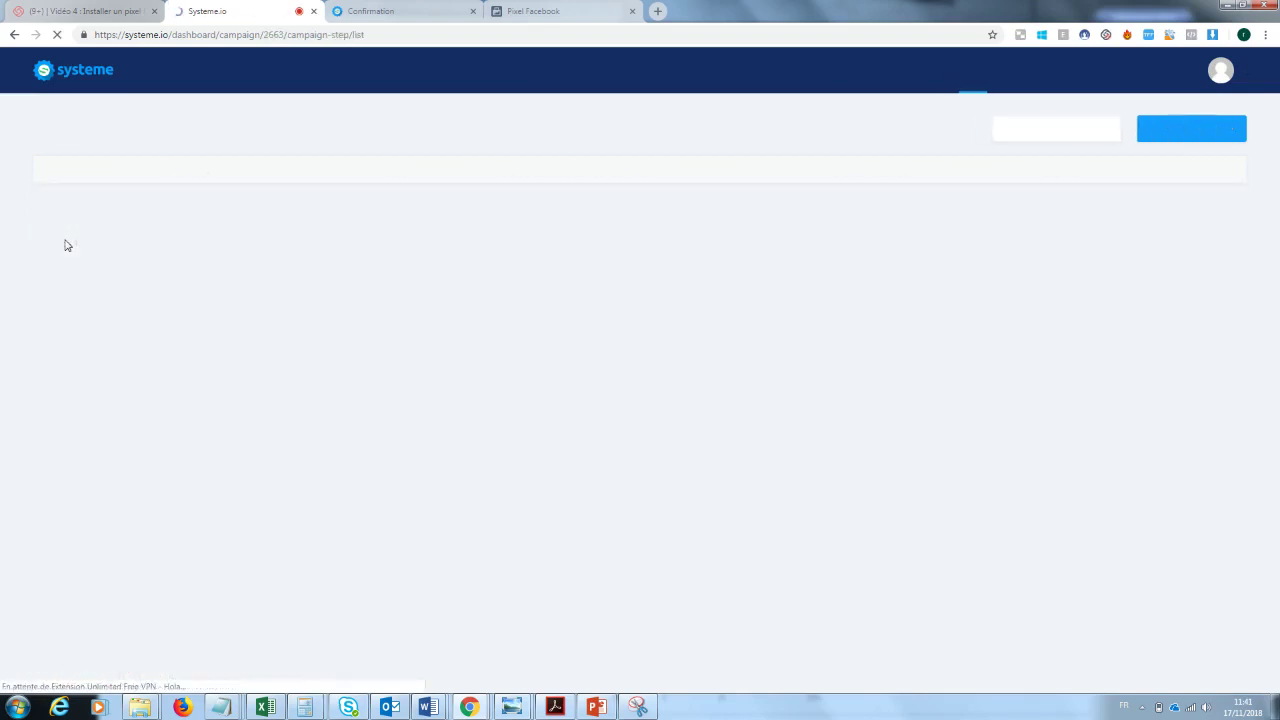
pyautogui.click(1203, 132)
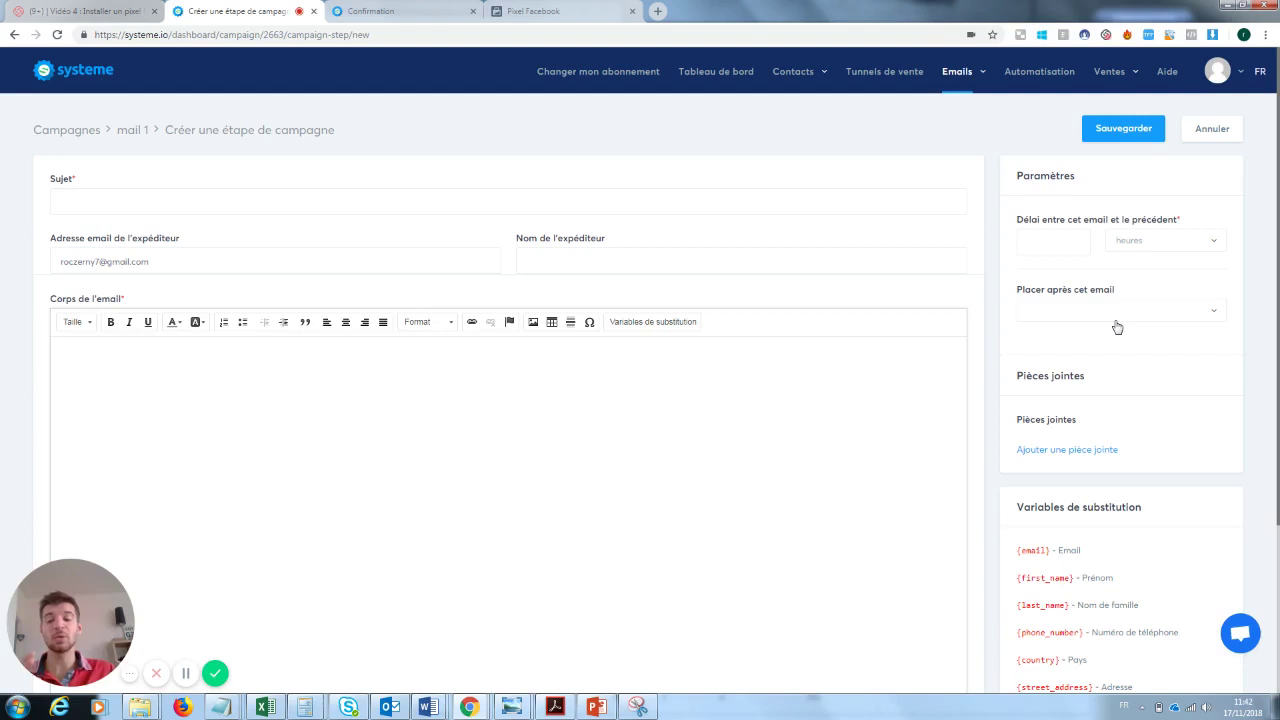
pyautogui.click(1050, 248)
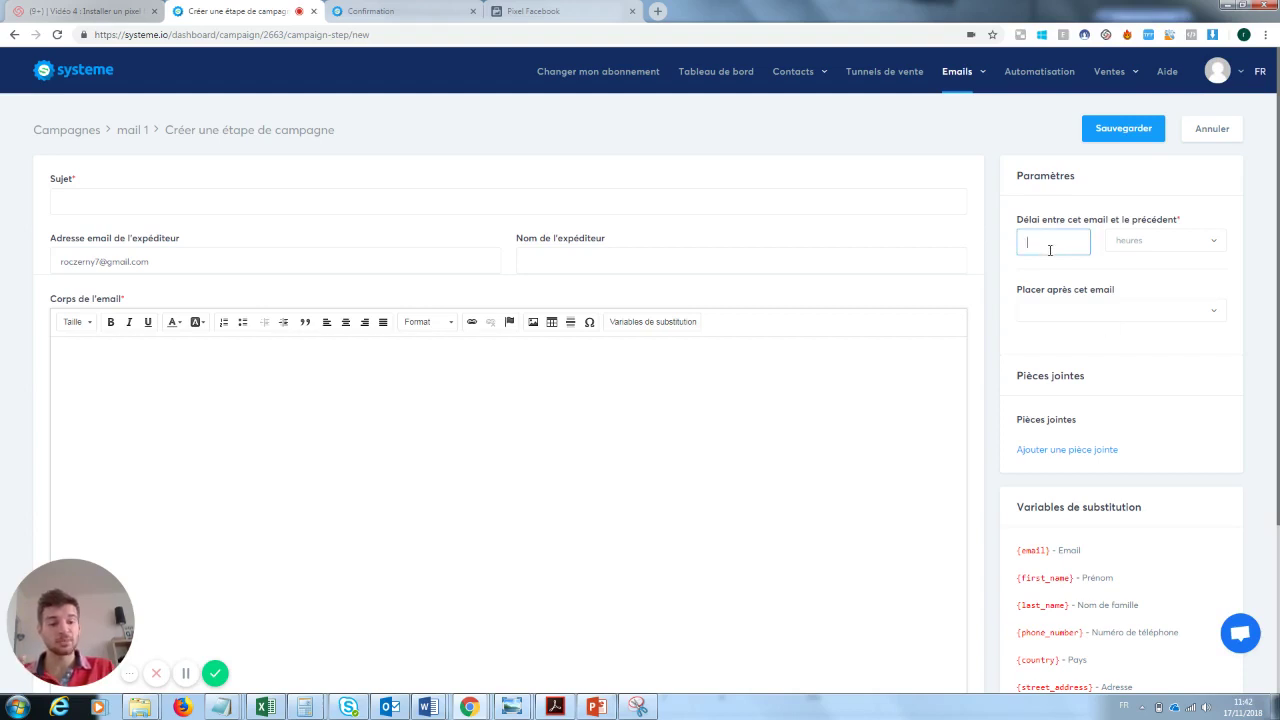
pyautogui.write('0')
pyautogui.click(1094, 311)
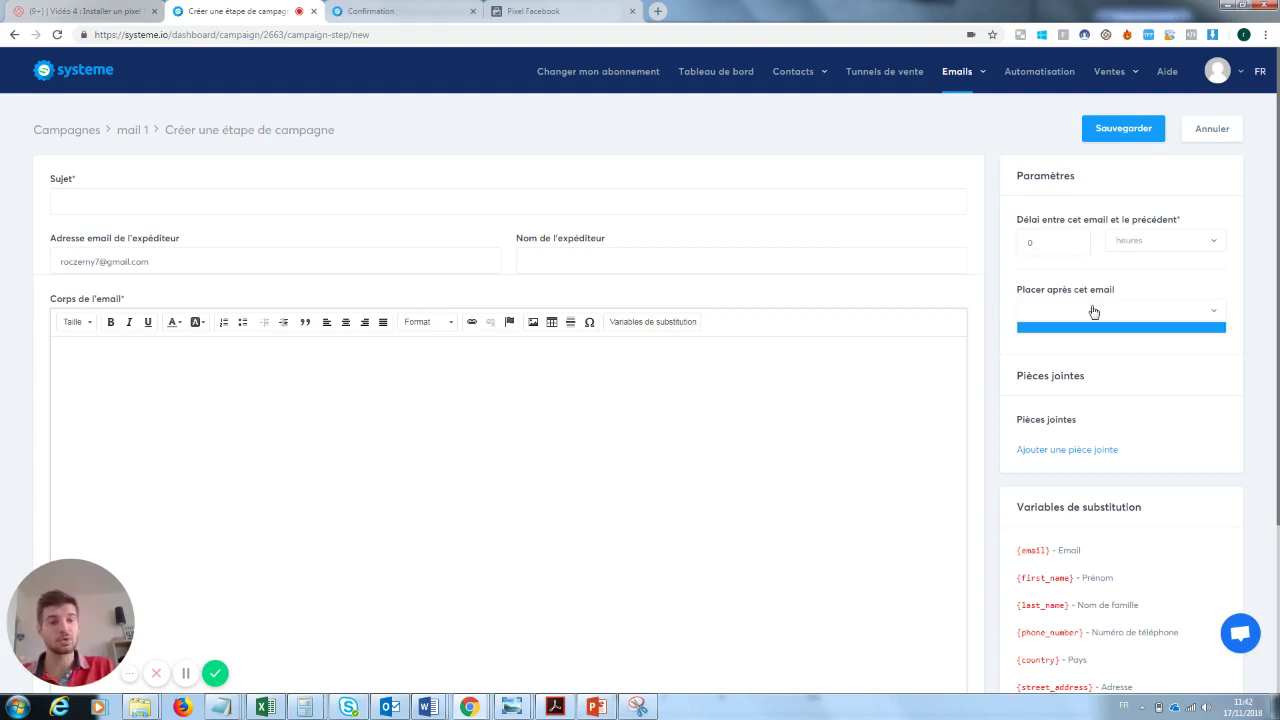
pyautogui.click(1094, 311)
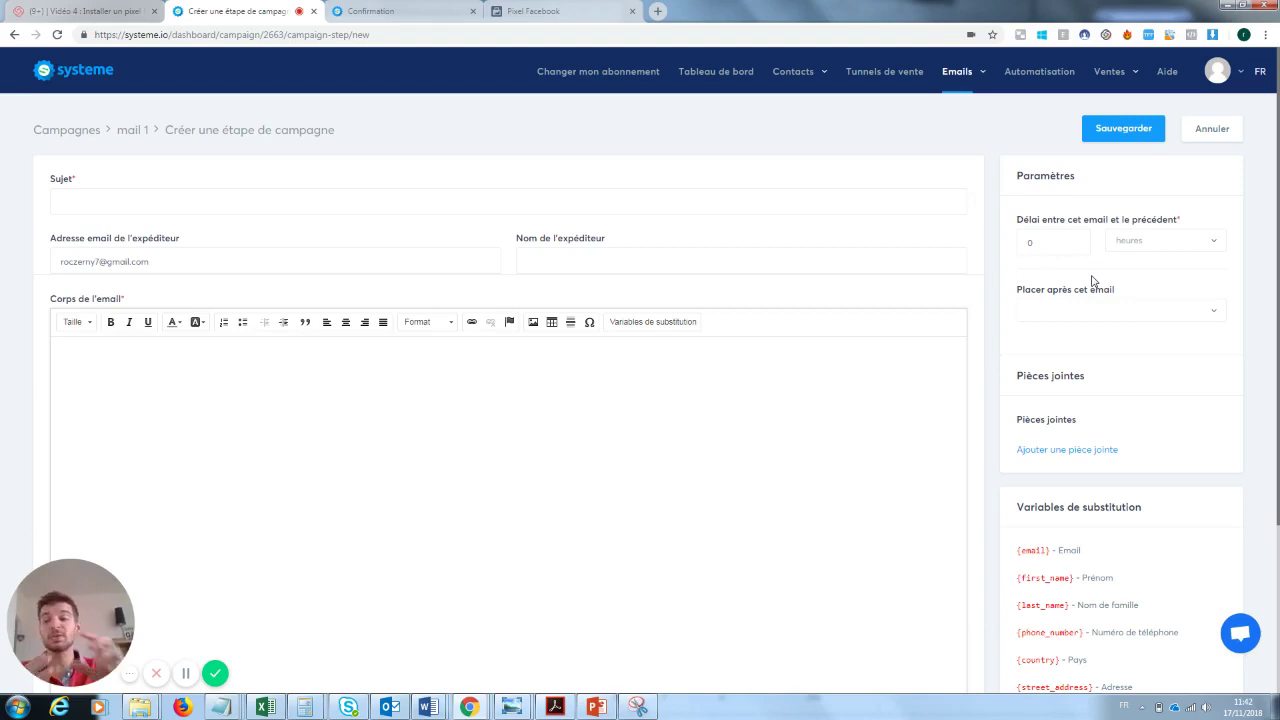
pyautogui.click(1137, 315)
pyautogui.click(1156, 369)
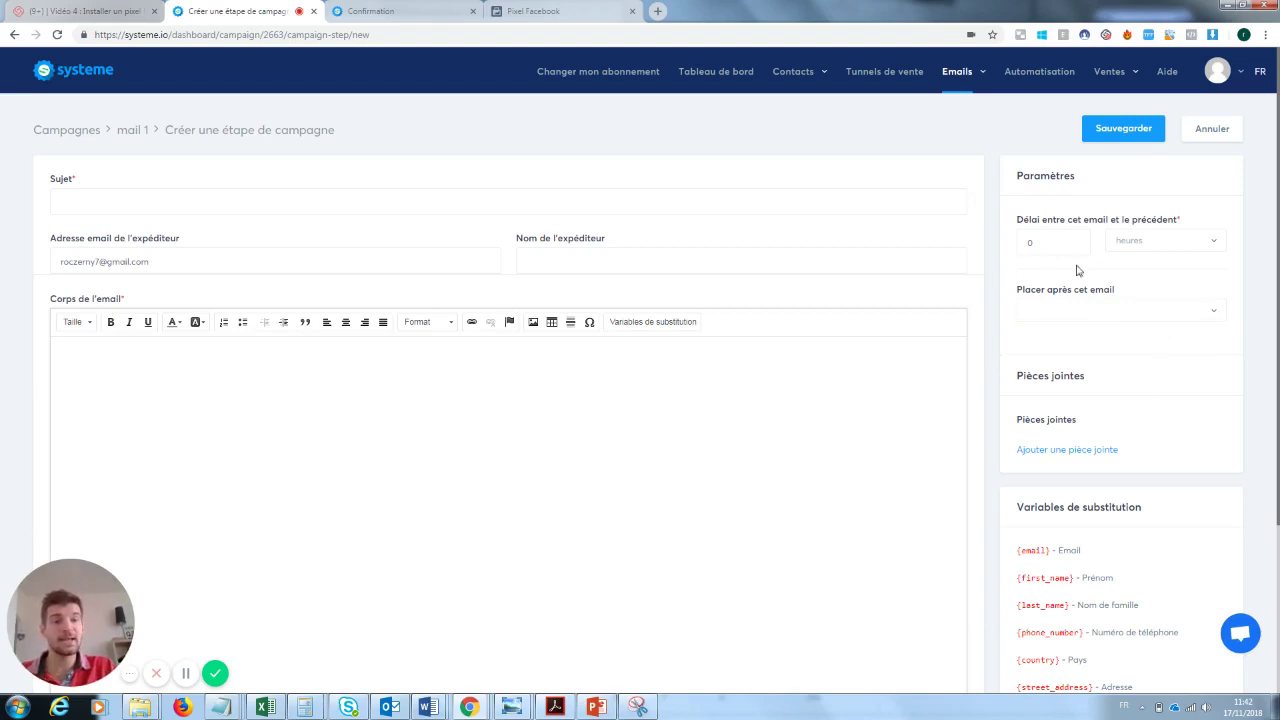
# Step: Set the delay between this email and the previous one to 3 days (jours)
pyautogui.click(1050, 245)
pyautogui.press('BackSpace')
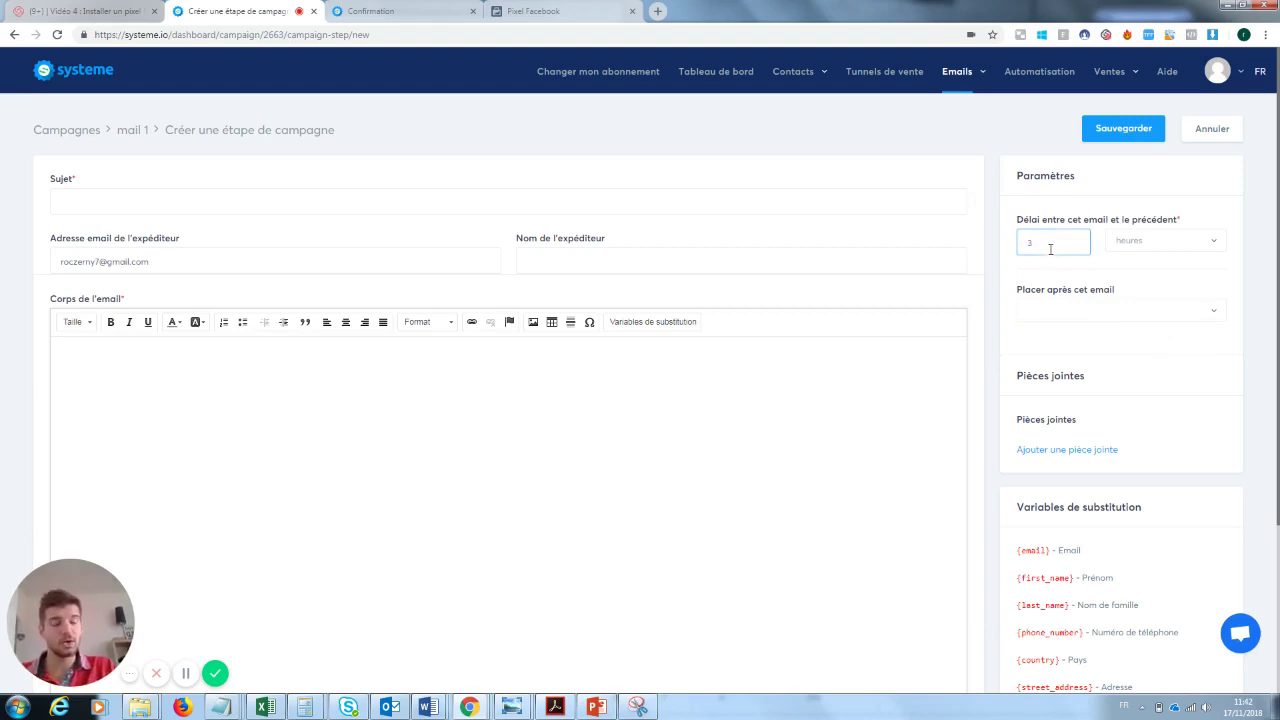
pyautogui.write('3')
pyautogui.click(1183, 244)
pyautogui.click(1140, 287)
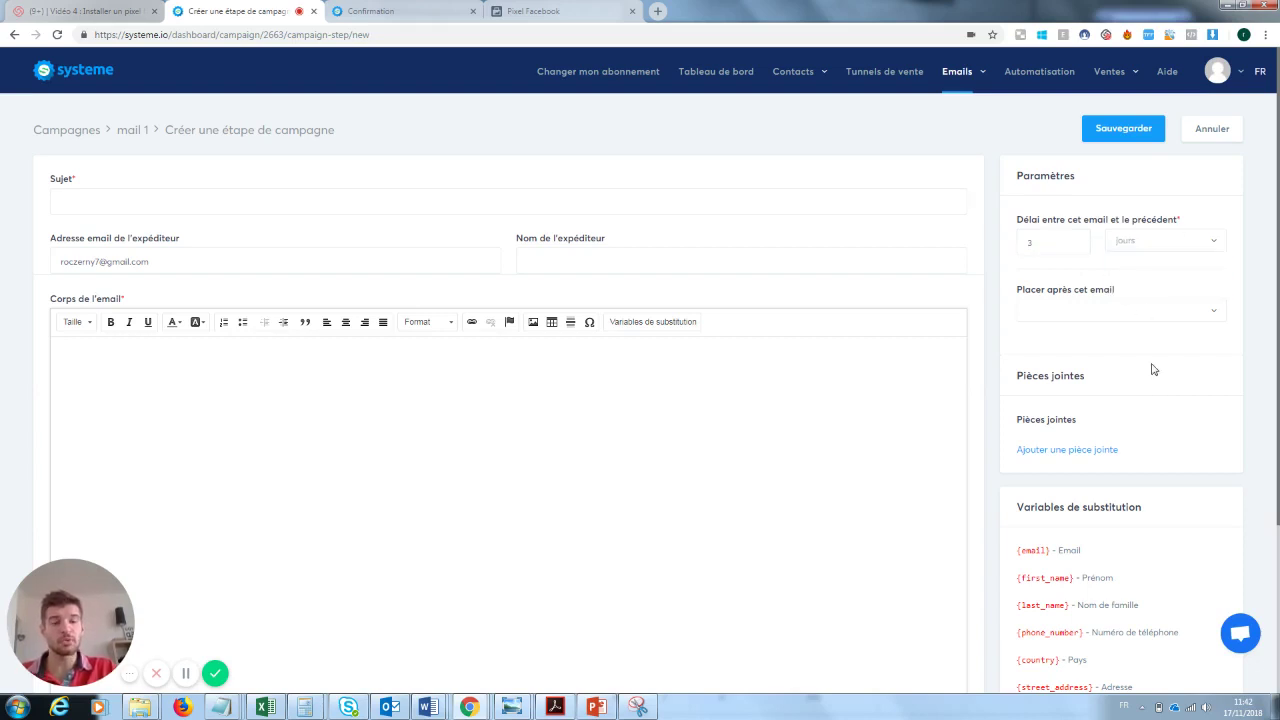